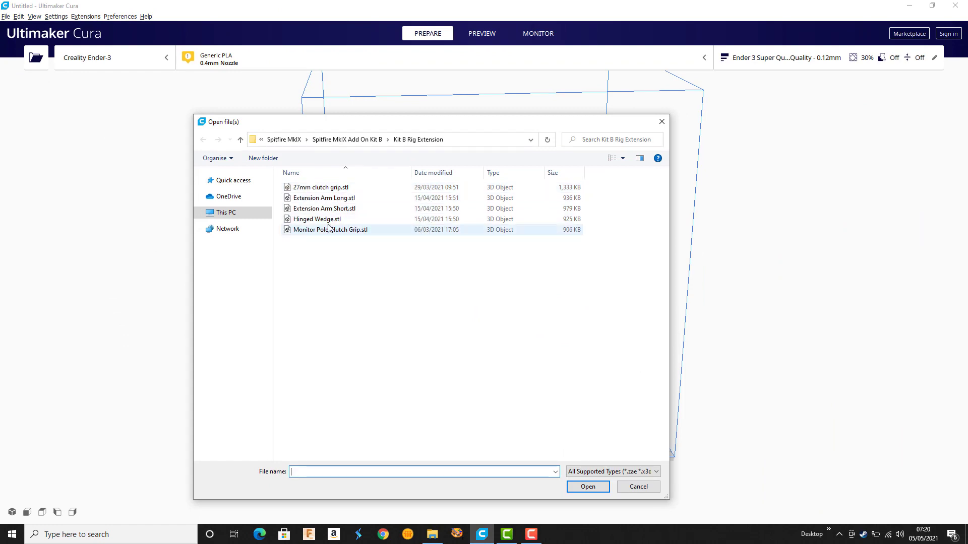
- Load Extension Arm Short.stl onto the build plate as a 30.0 x 65.1 x 89.2 mm model
click(332, 211)
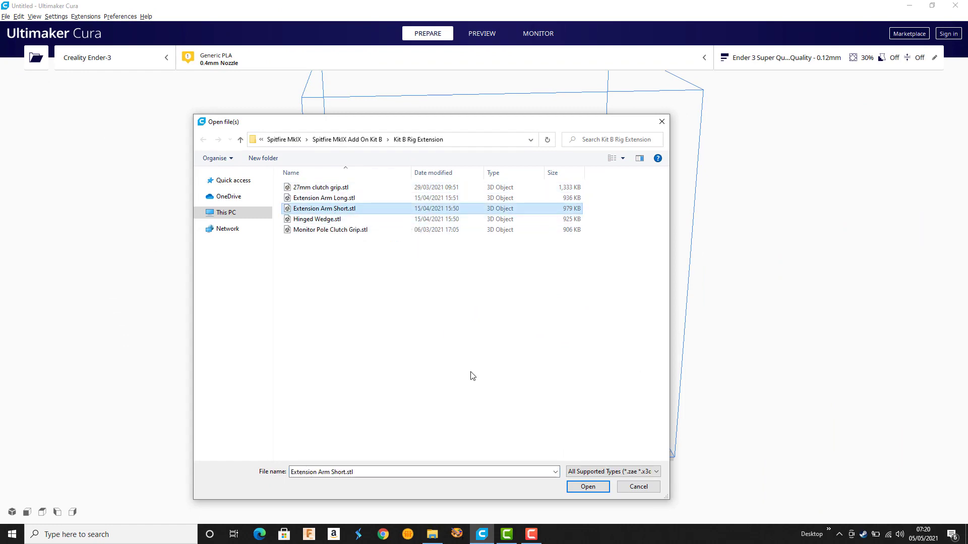
click(589, 487)
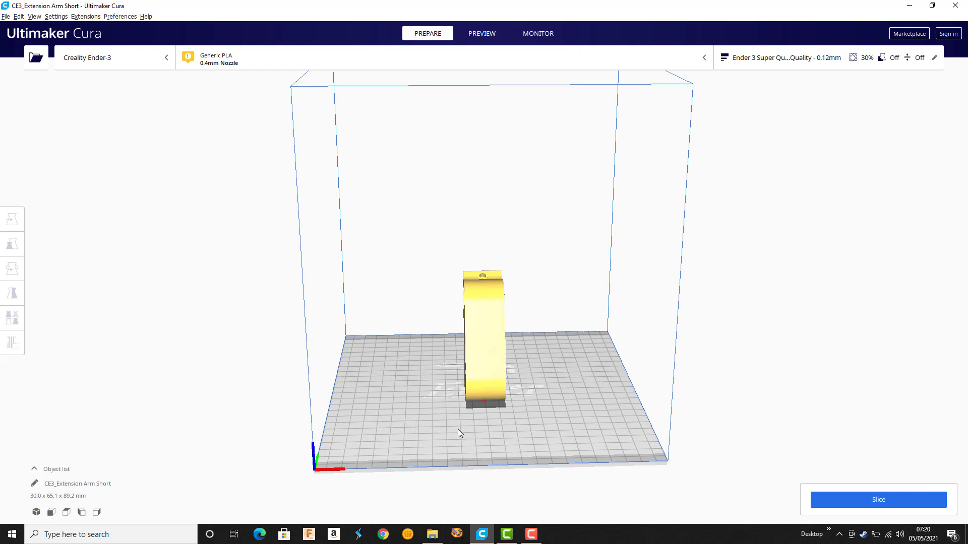
right_drag(457, 428, 524, 391)
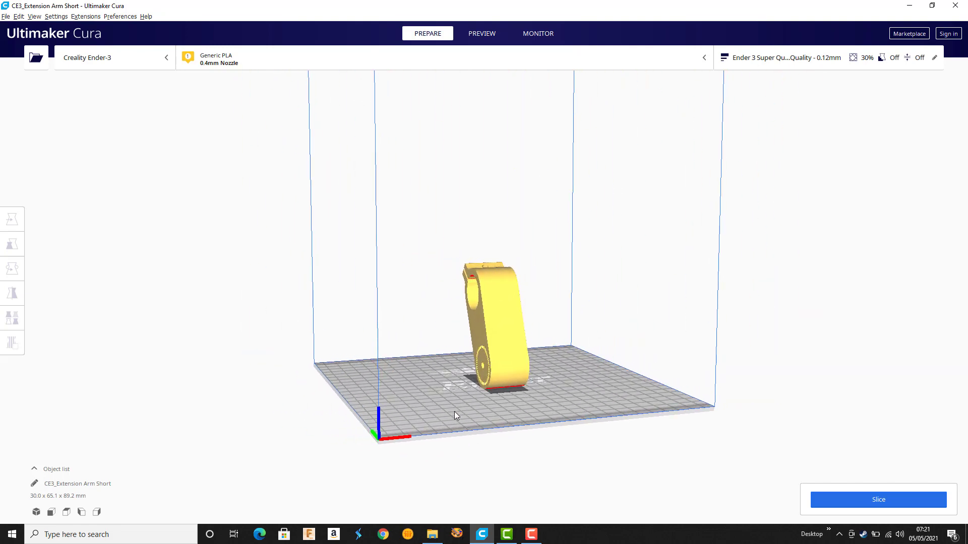
right_drag(465, 414, 594, 423)
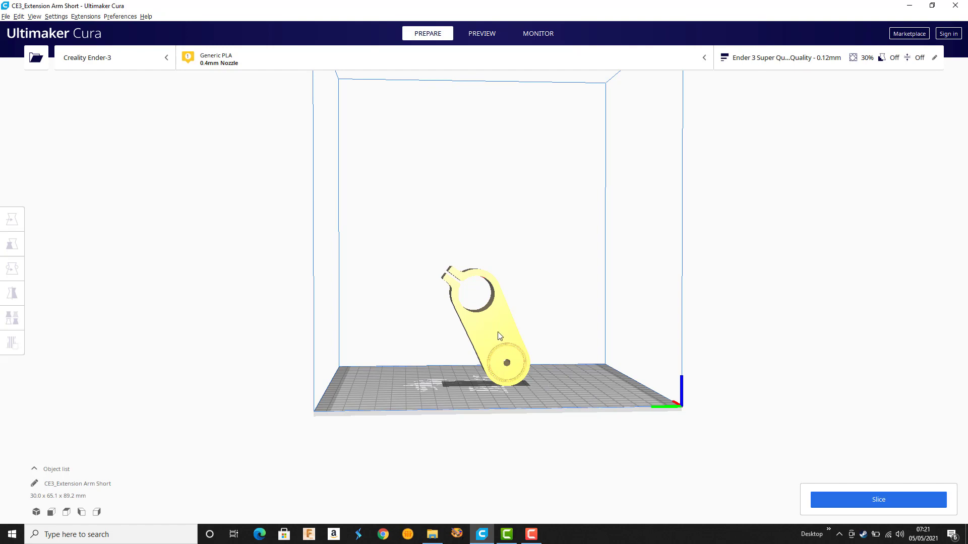
right_drag(594, 431, 540, 399)
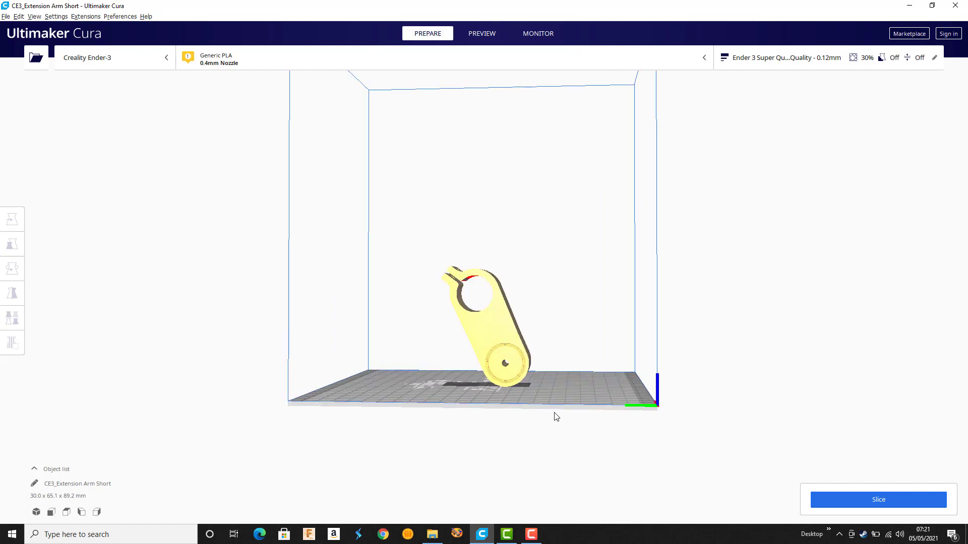
scroll(517, 370, up, 5)
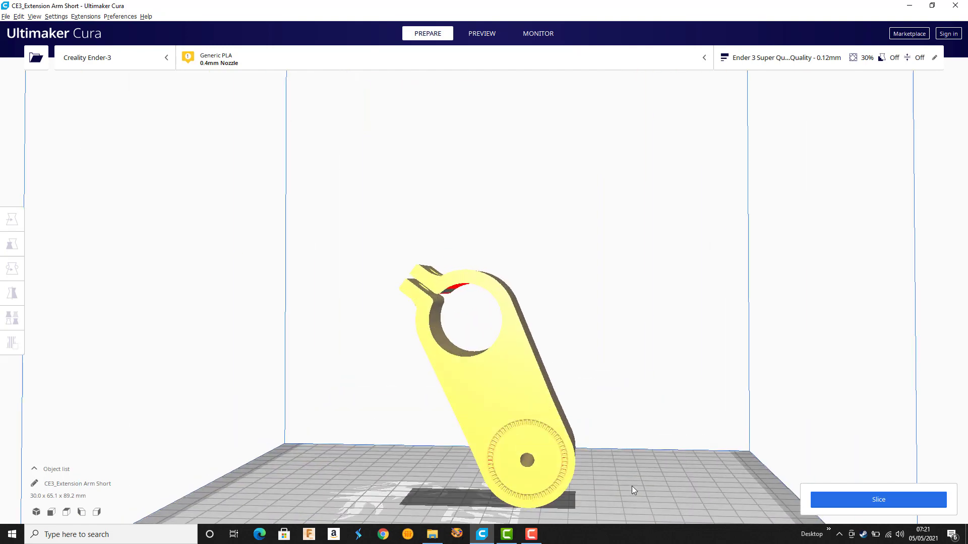
right_drag(630, 485, 555, 437)
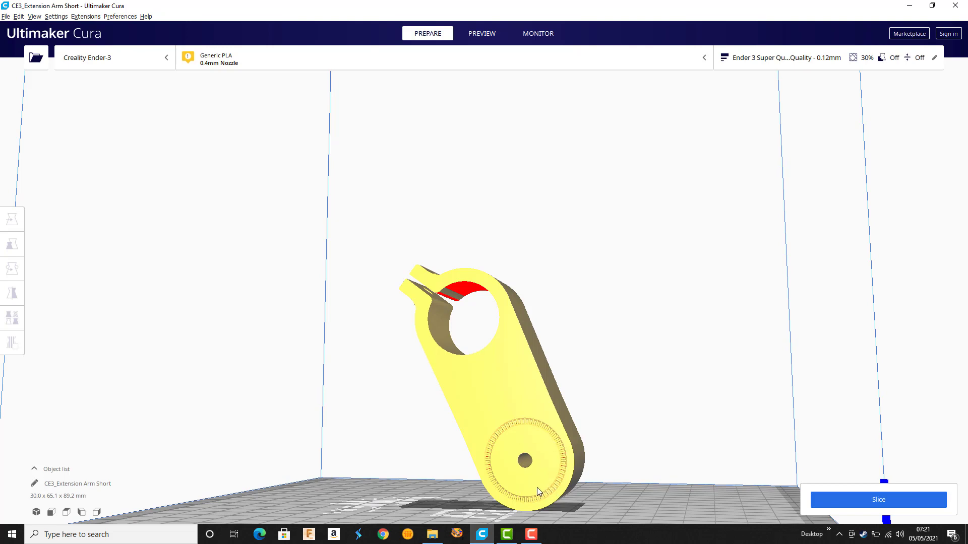
scroll(535, 439, down, 5)
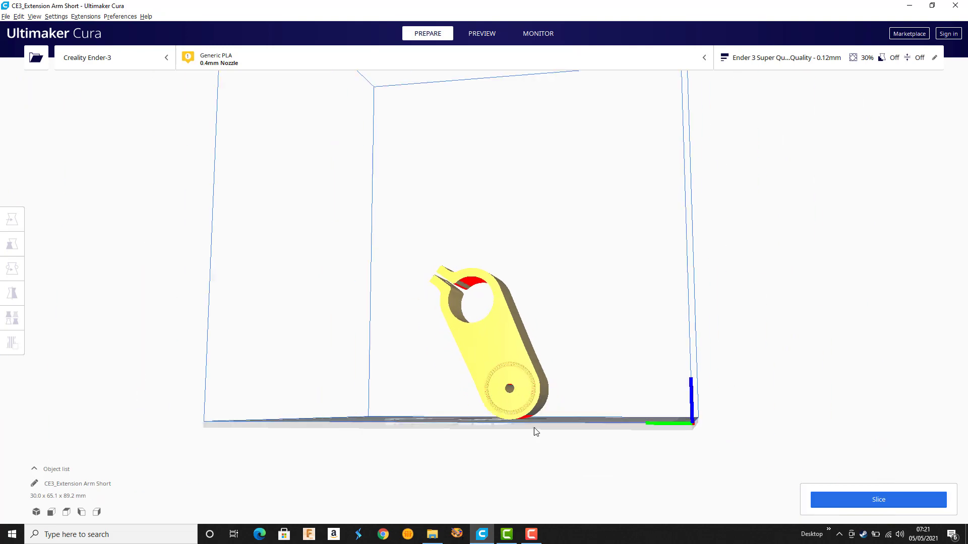
right_drag(535, 427, 216, 376)
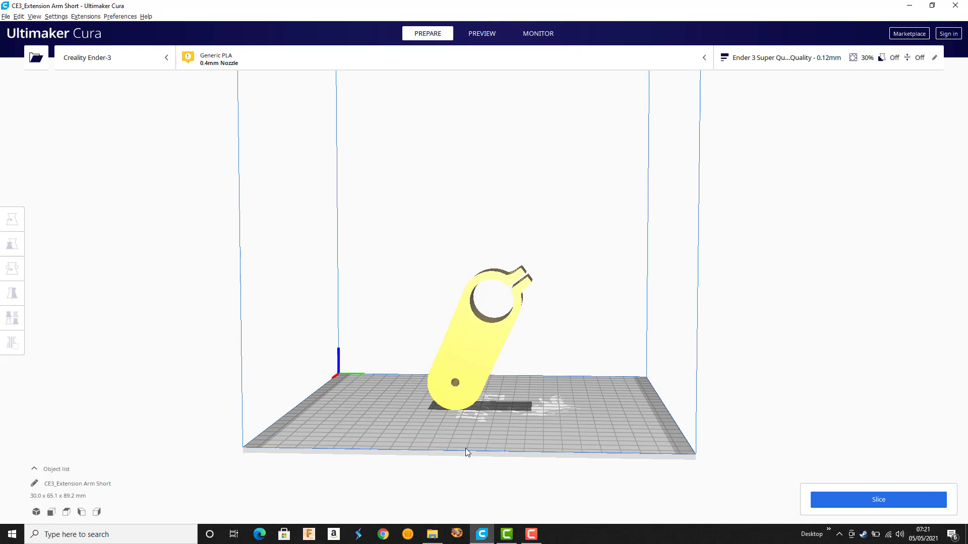
right_drag(467, 453, 522, 407)
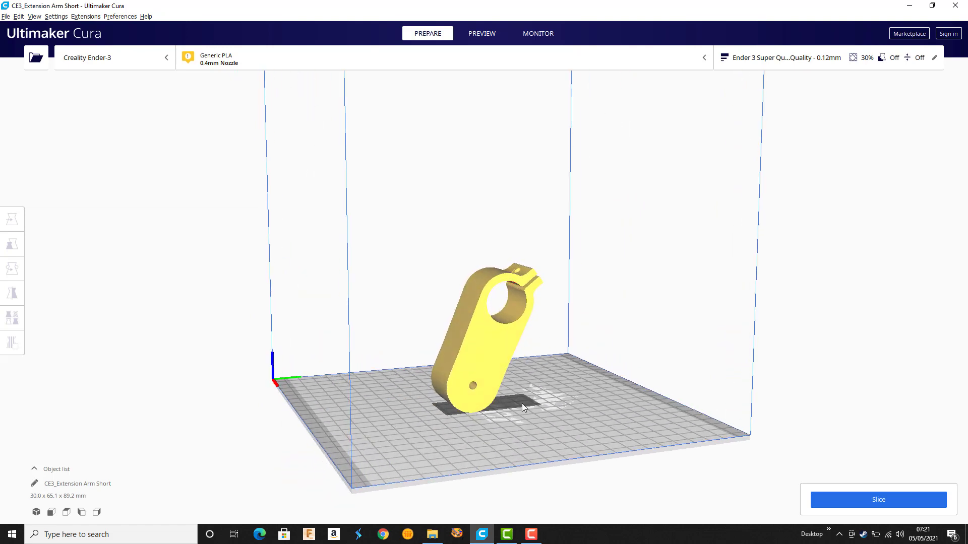
- Rotate the arm onto its broad face so it measures 89.2 x 65.1 x 30.0 mm
click(494, 355)
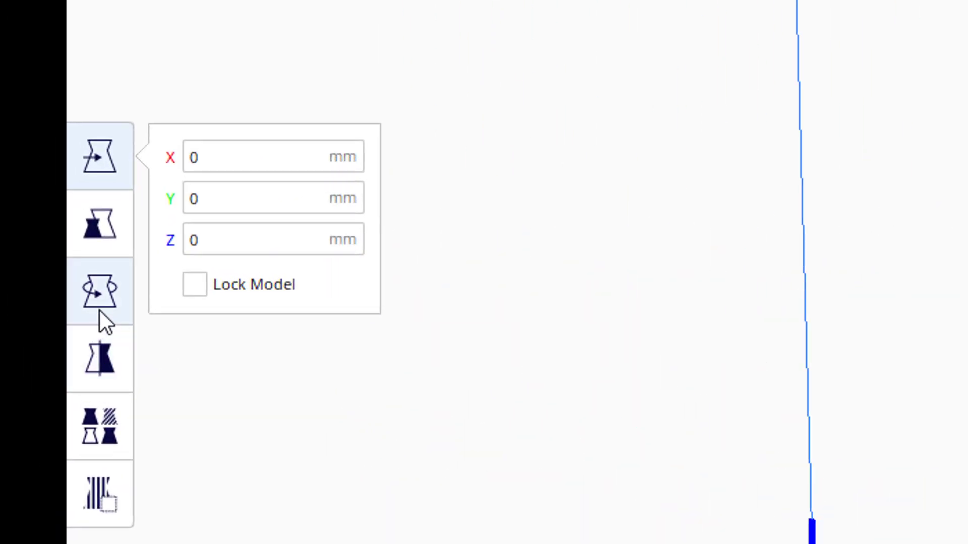
click(99, 298)
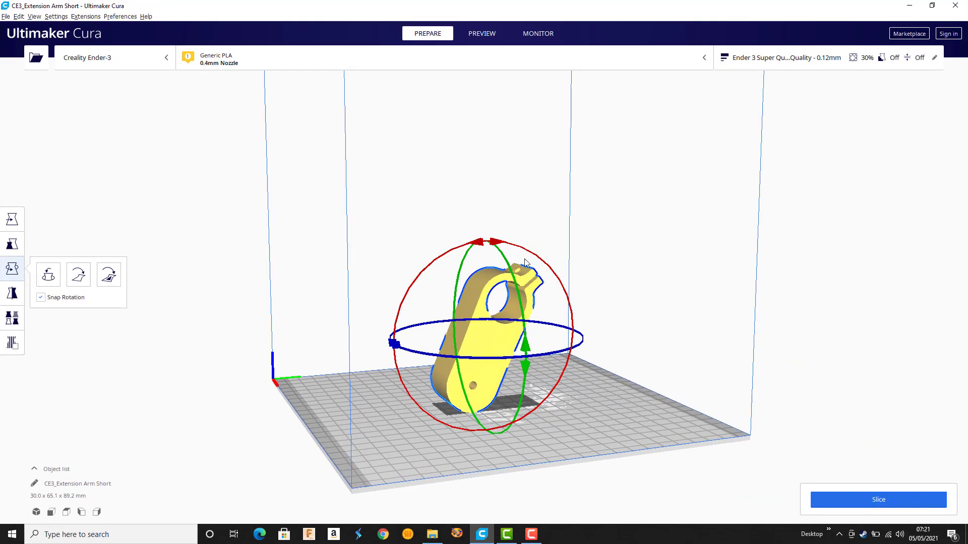
mouse_move(511, 271)
mouse_down()
mouse_move(524, 354)
mouse_move(511, 287)
mouse_up()
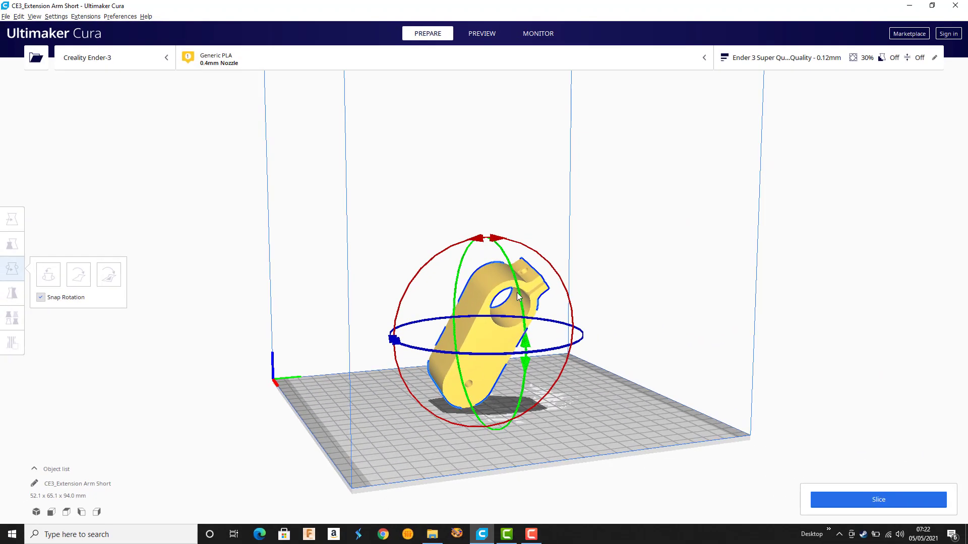
drag(519, 297, 485, 307)
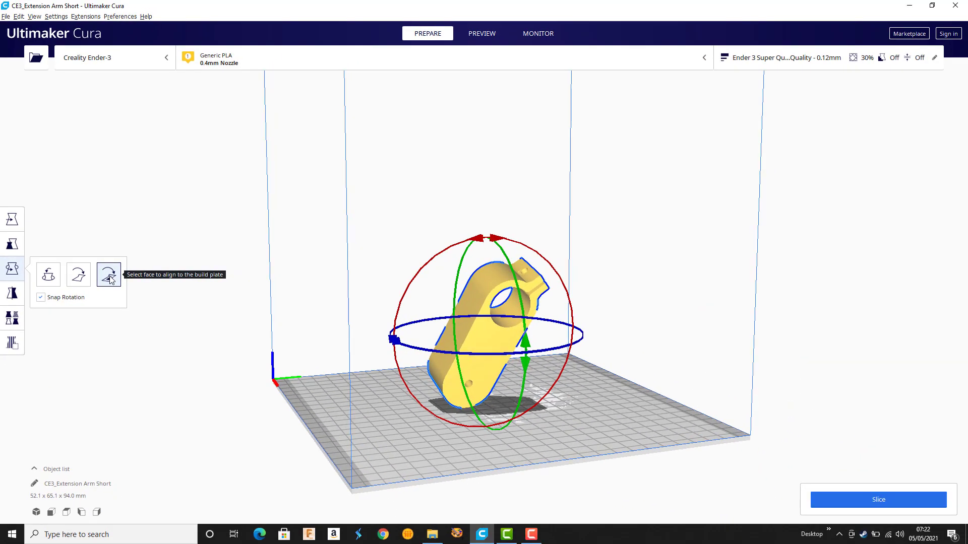
click(268, 216)
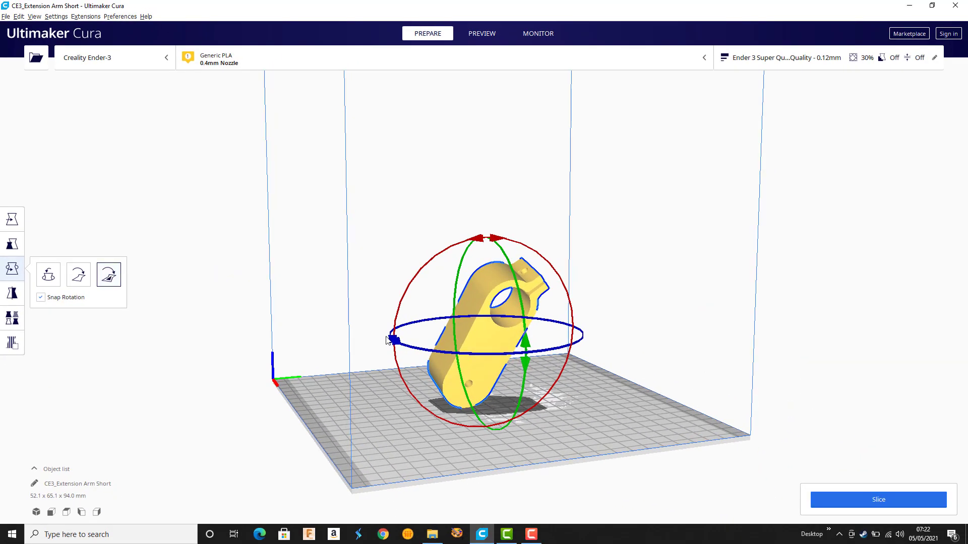
click(486, 344)
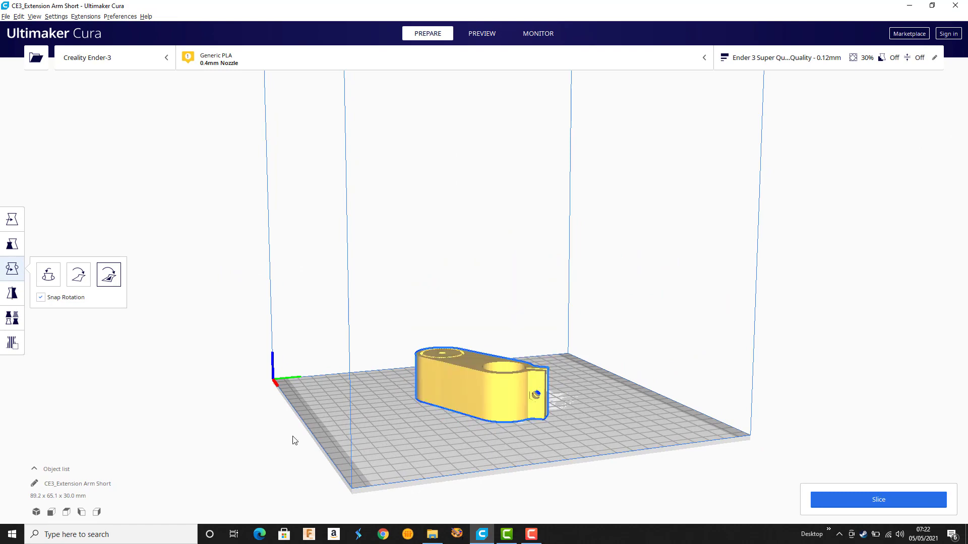
right_drag(290, 440, 450, 491)
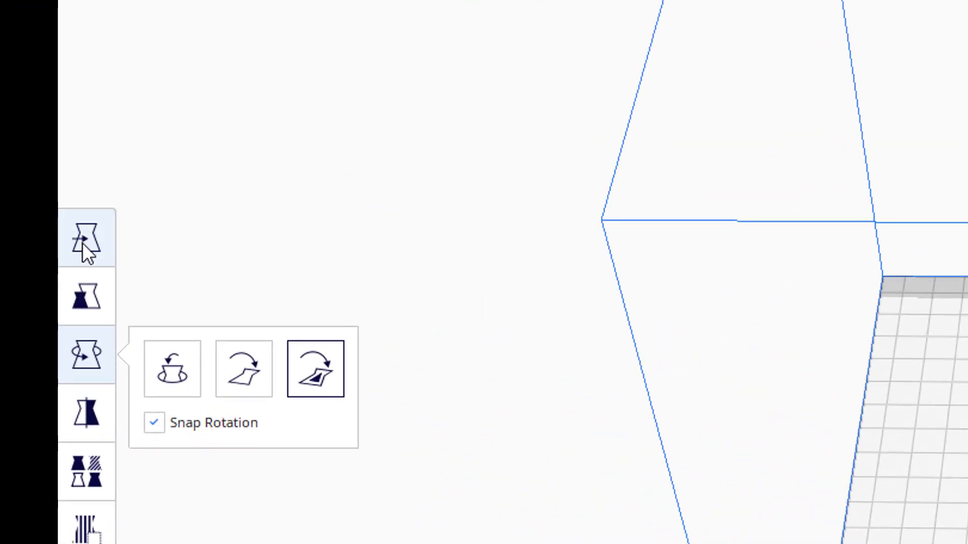
- Move the arm to the front-right of the plate, around X 55.5, Y 56.8 mm
click(83, 243)
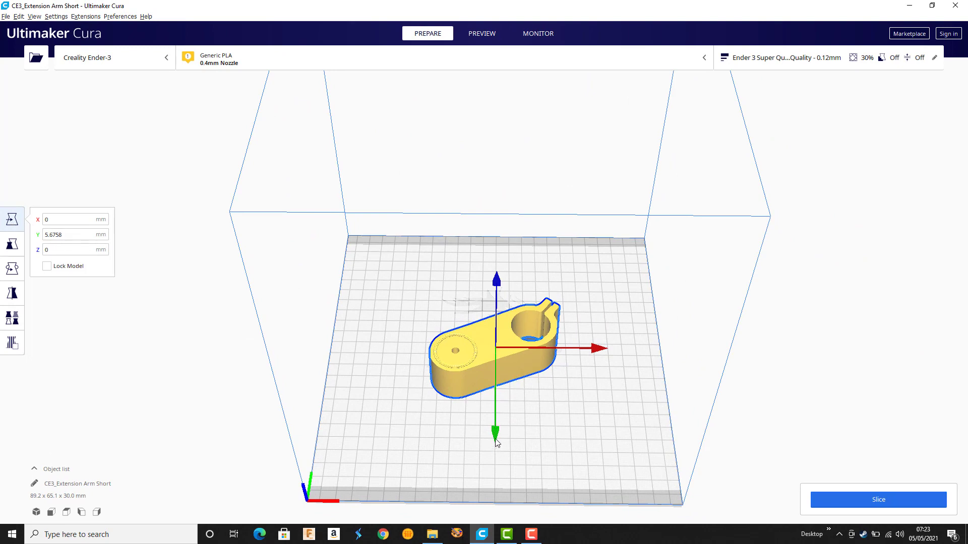
drag(496, 442, 495, 477)
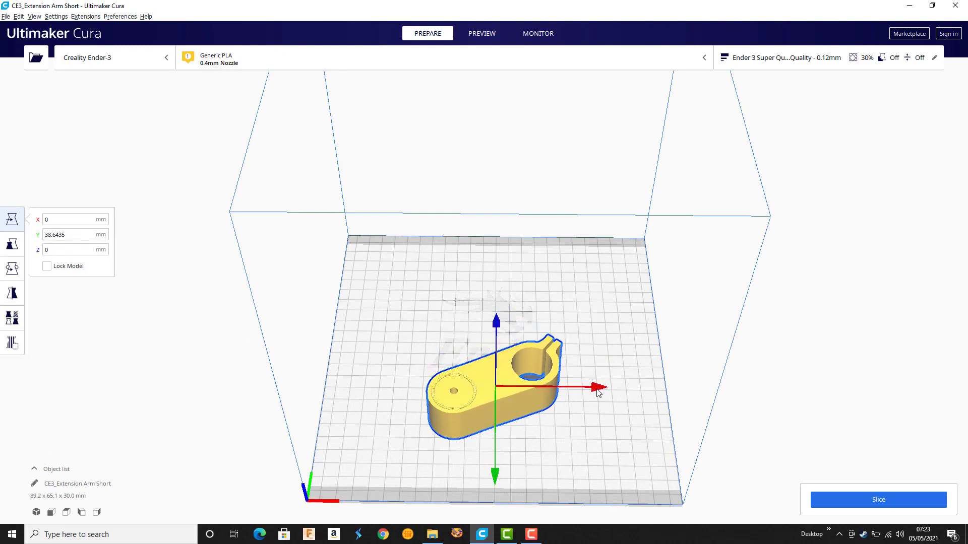
drag(598, 392, 639, 392)
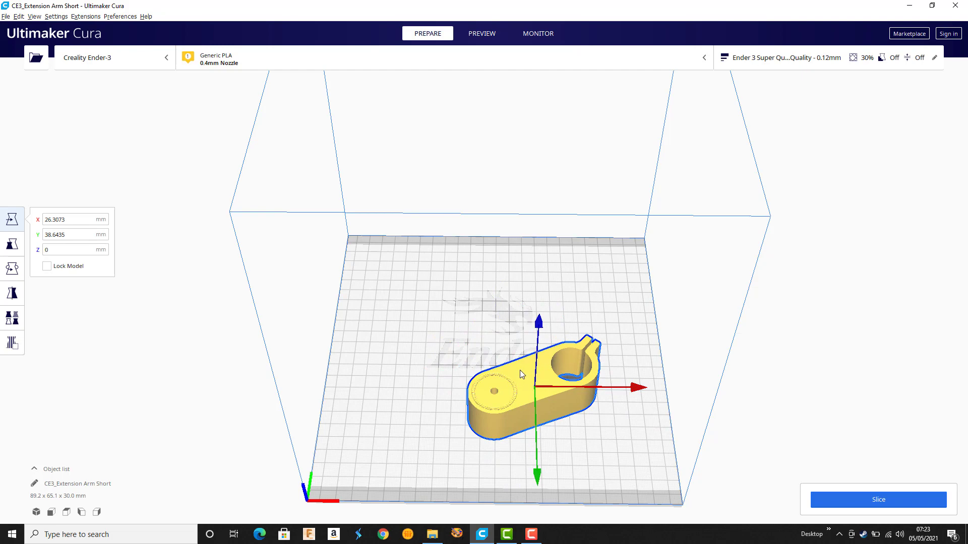
drag(521, 374, 567, 396)
click(717, 470)
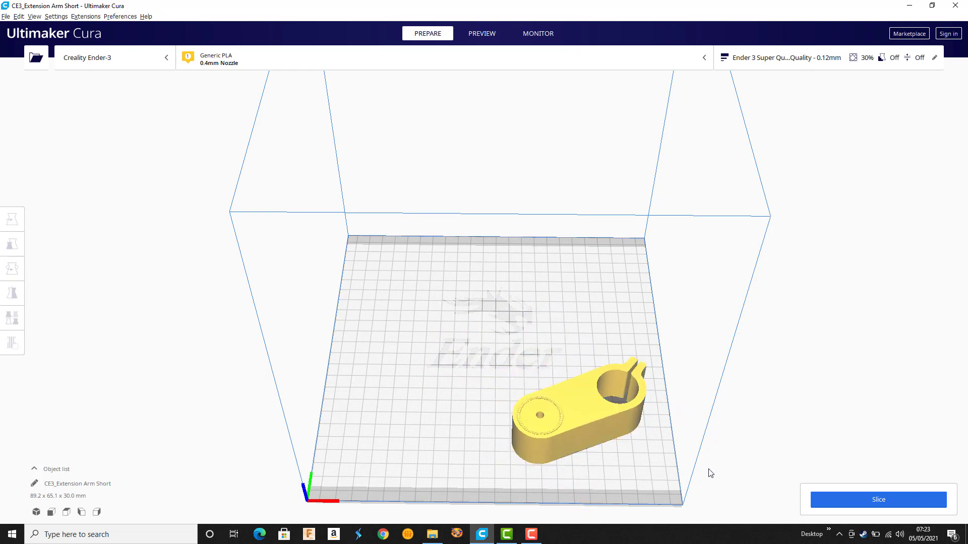
right_drag(711, 473, 693, 444)
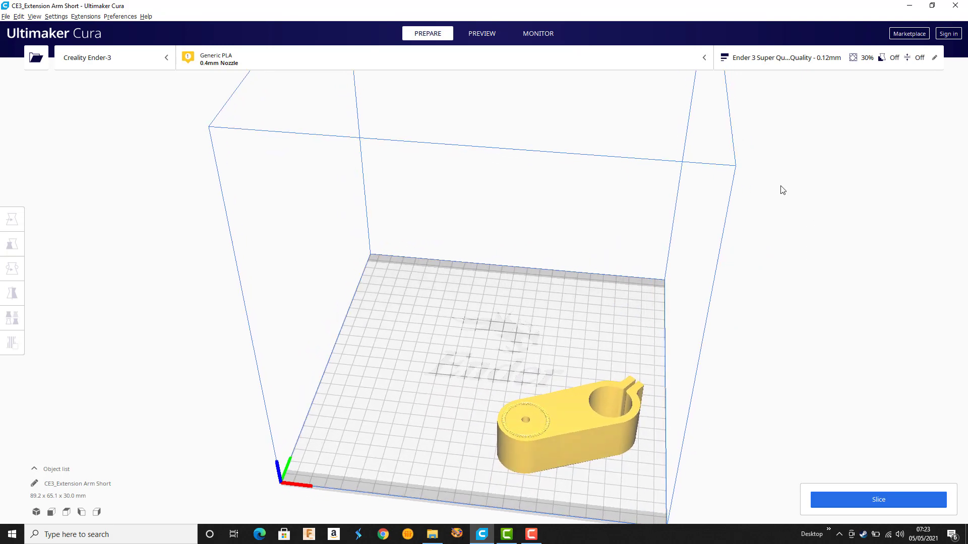
- Show all setting categories in Print settings for the Ender 3 Super Quality 0.12 profile
click(797, 60)
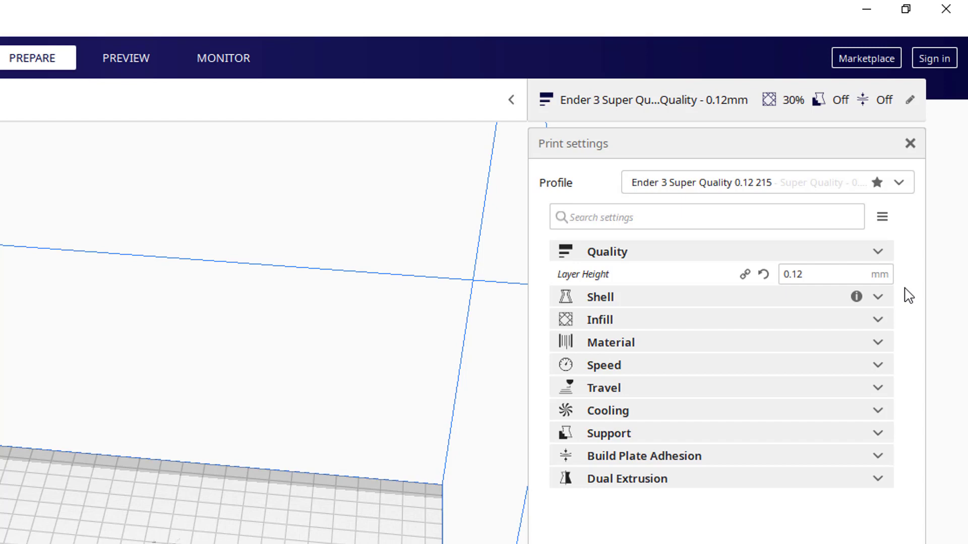
click(882, 218)
click(818, 317)
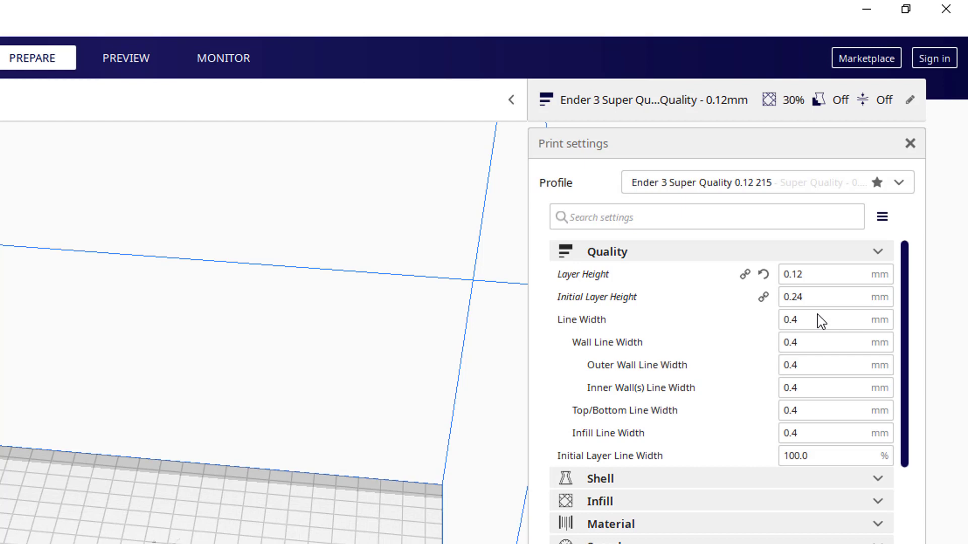
click(883, 221)
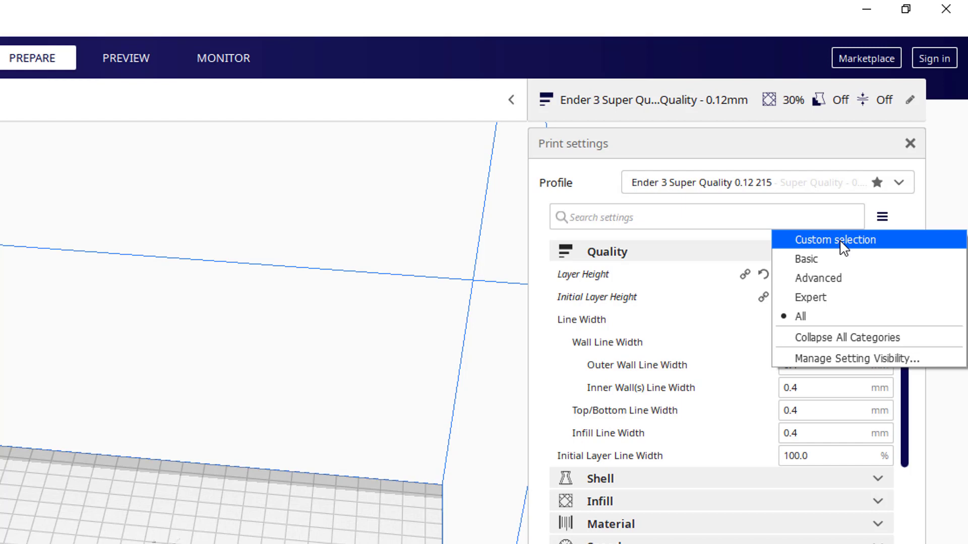
click(903, 223)
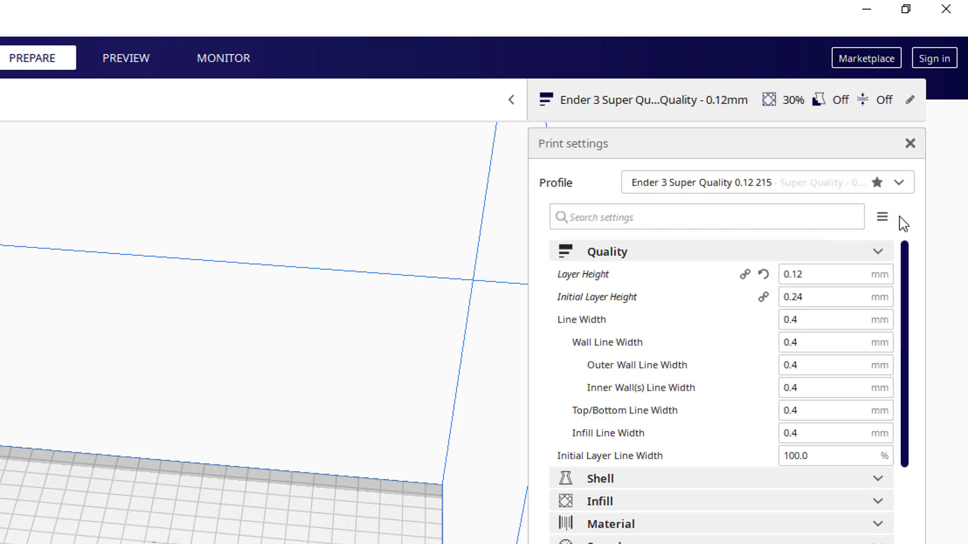
click(880, 275)
scroll(908, 450, down, 3)
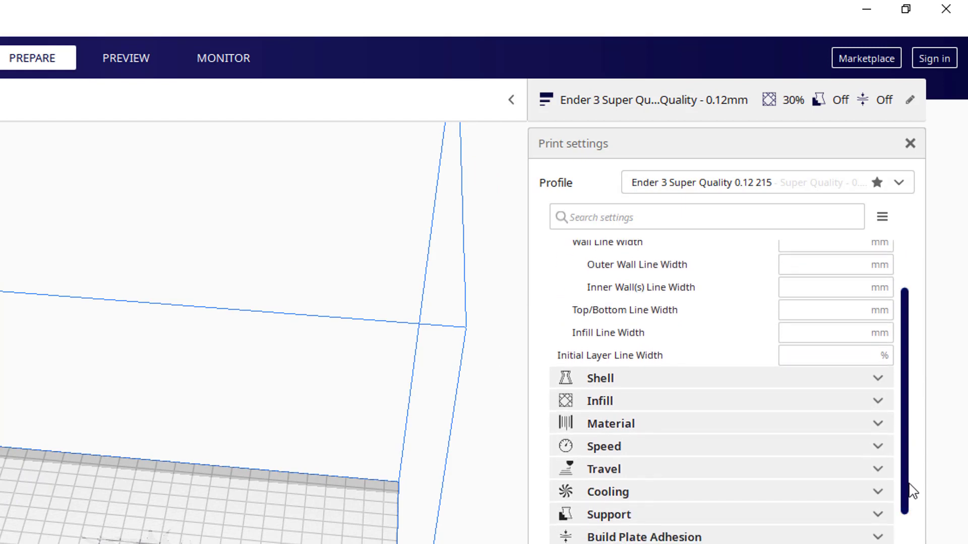
click(885, 387)
scroll(847, 438, down, 2)
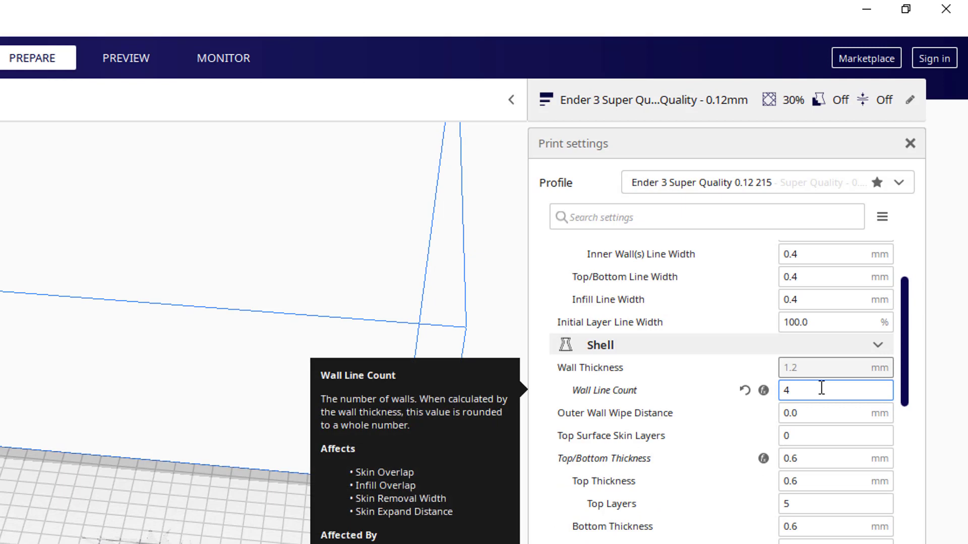
scroll(821, 388, down, 2)
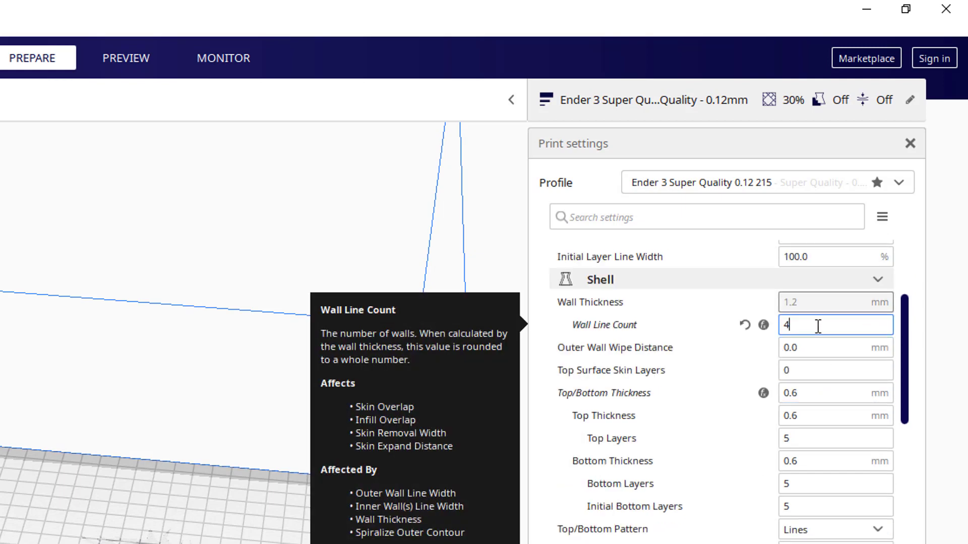
click(811, 438)
click(806, 504)
scroll(806, 504, down, 5)
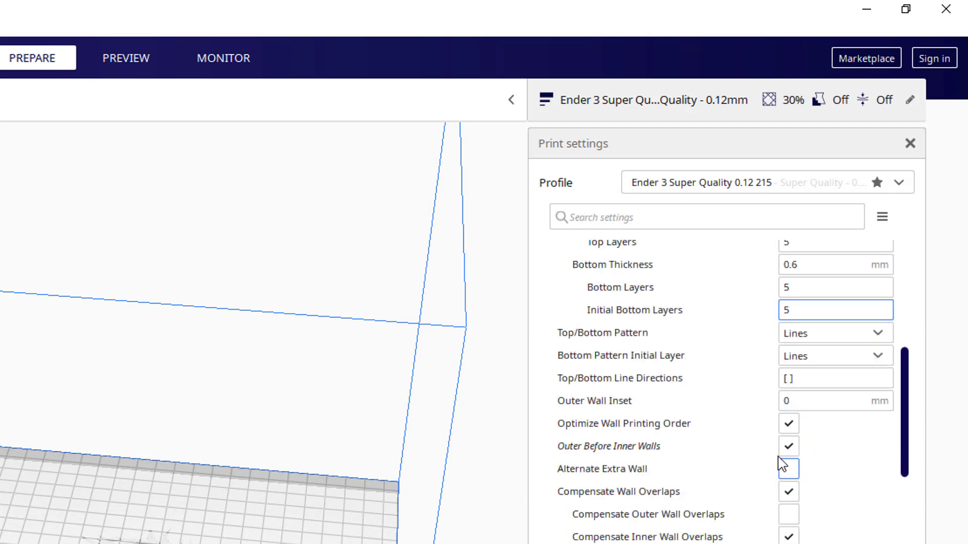
mouse_move(793, 457)
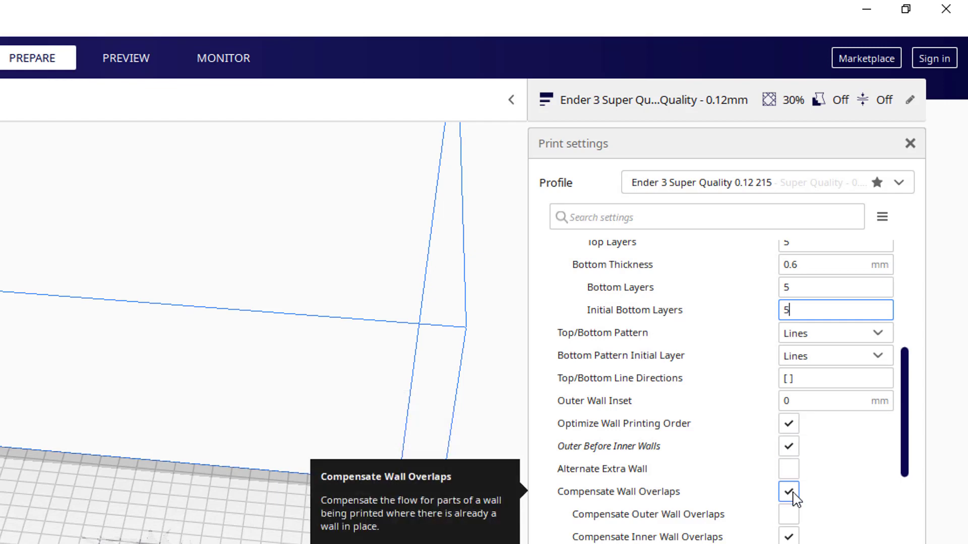
scroll(806, 524, down, 4)
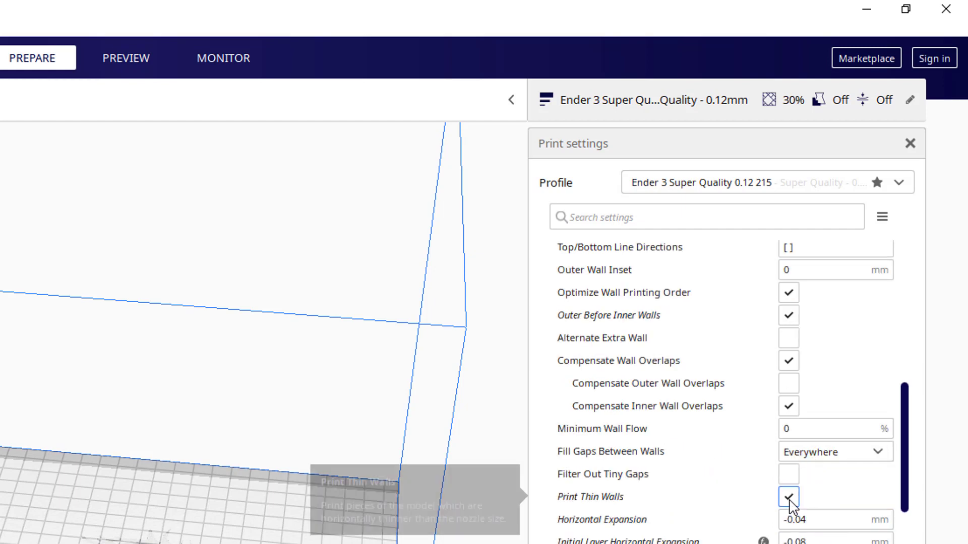
scroll(790, 502, down, 2)
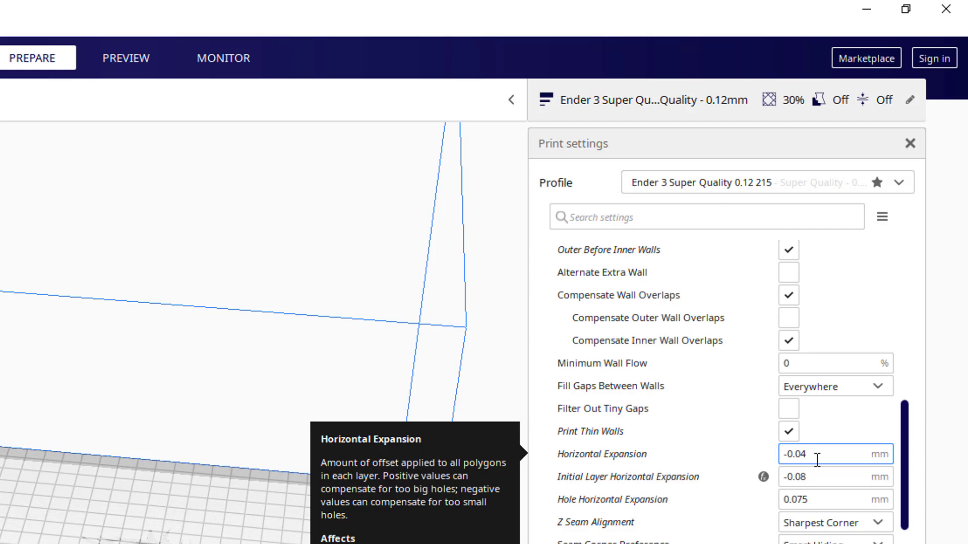
click(812, 498)
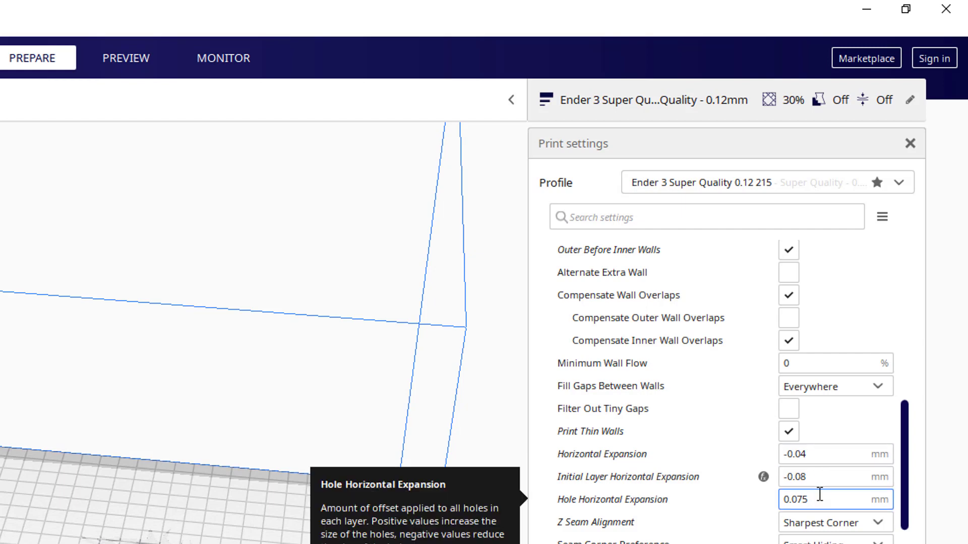
scroll(820, 495, down, 3)
scroll(823, 477, down, 3)
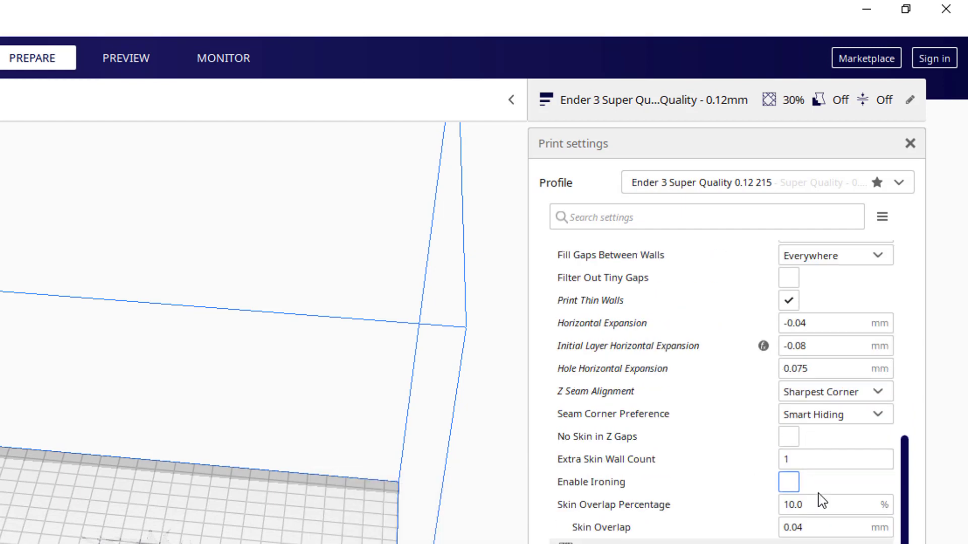
scroll(824, 458, down, 2)
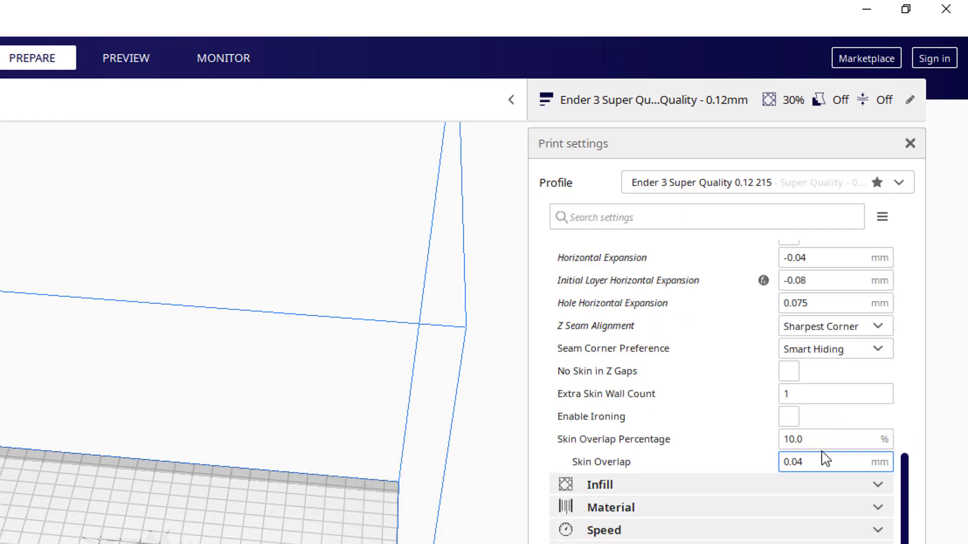
- Expand the Infill group and scroll through its infill density settings
click(878, 485)
scroll(880, 489, down, 3)
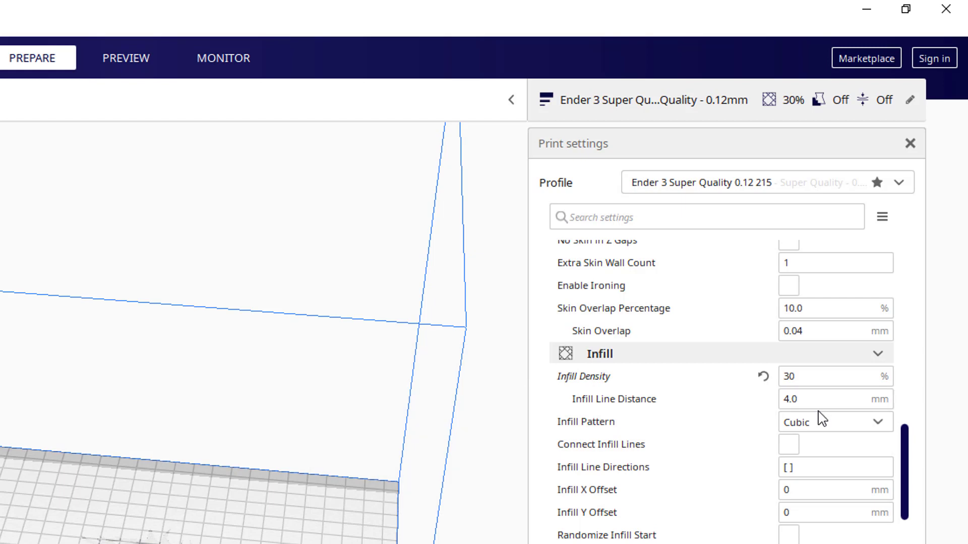
scroll(822, 403, down, 5)
scroll(822, 414, down, 2)
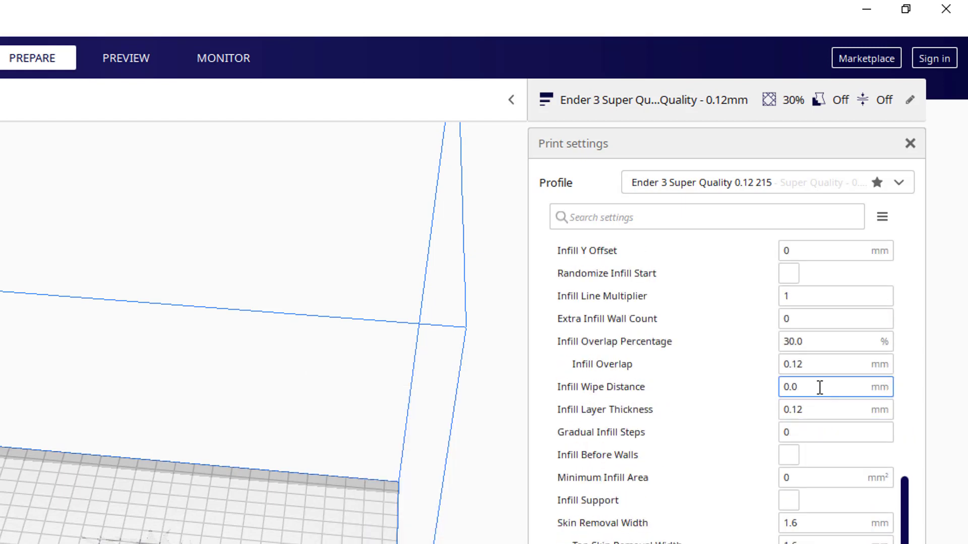
scroll(820, 388, down, 3)
scroll(820, 388, down, 2)
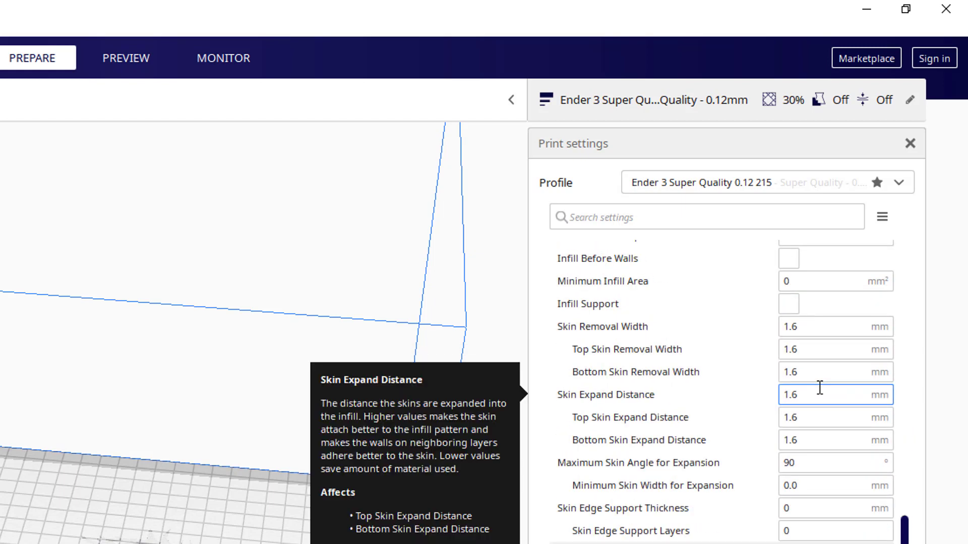
scroll(818, 388, down, 3)
- Expand the Material group to review the printing temperatures
click(880, 424)
scroll(873, 466, down, 2)
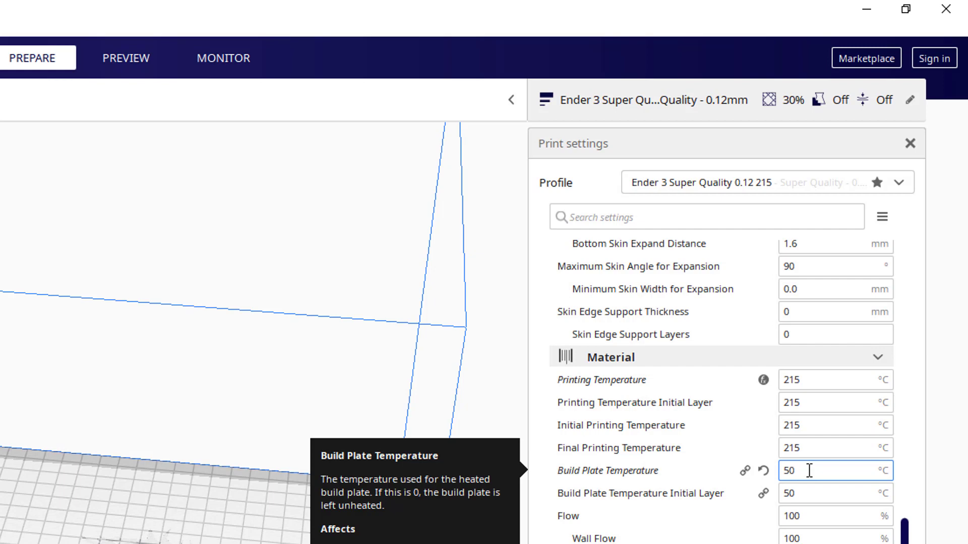
scroll(809, 470, down, 3)
scroll(809, 471, down, 3)
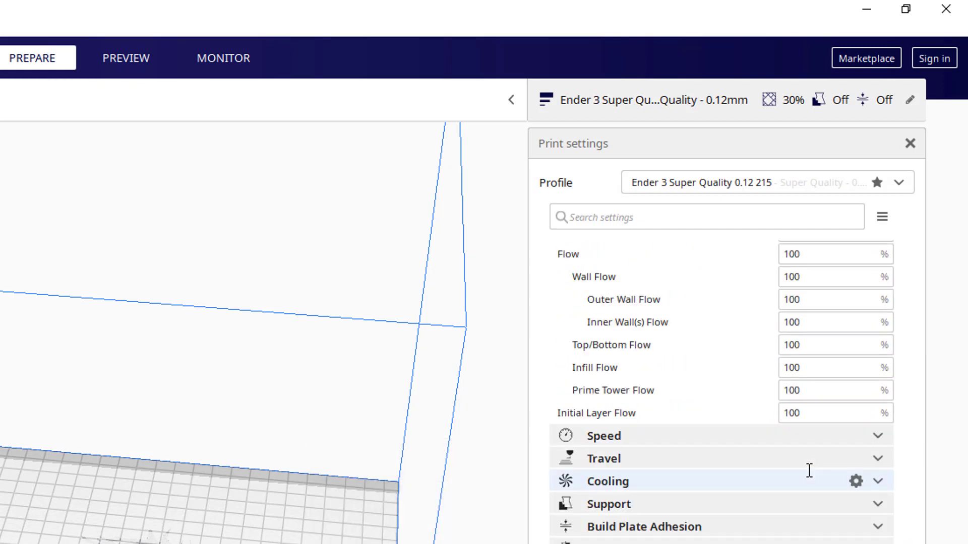
scroll(809, 470, up, 2)
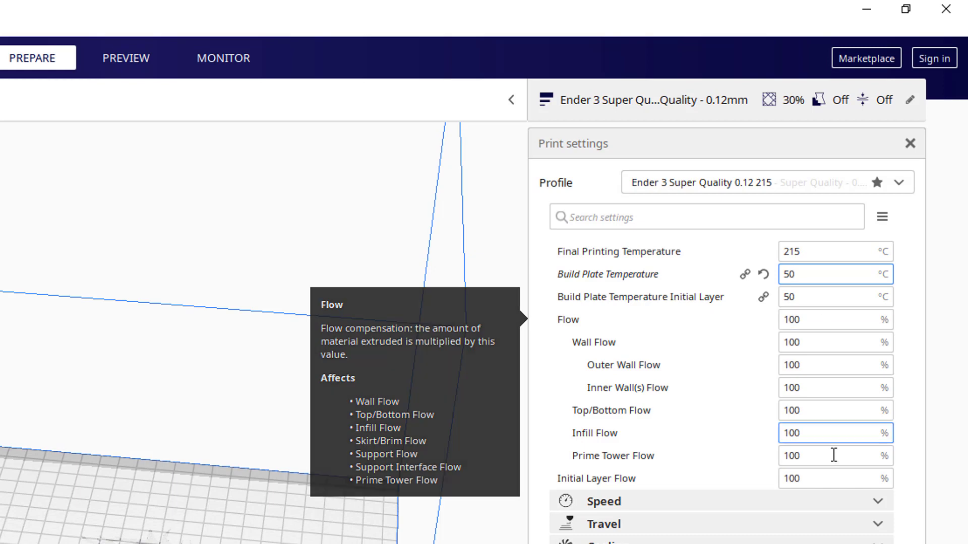
- Expand Speed to check Print 60, Wall 30, Travel 150 and Initial Layer 20 mm/s
click(879, 507)
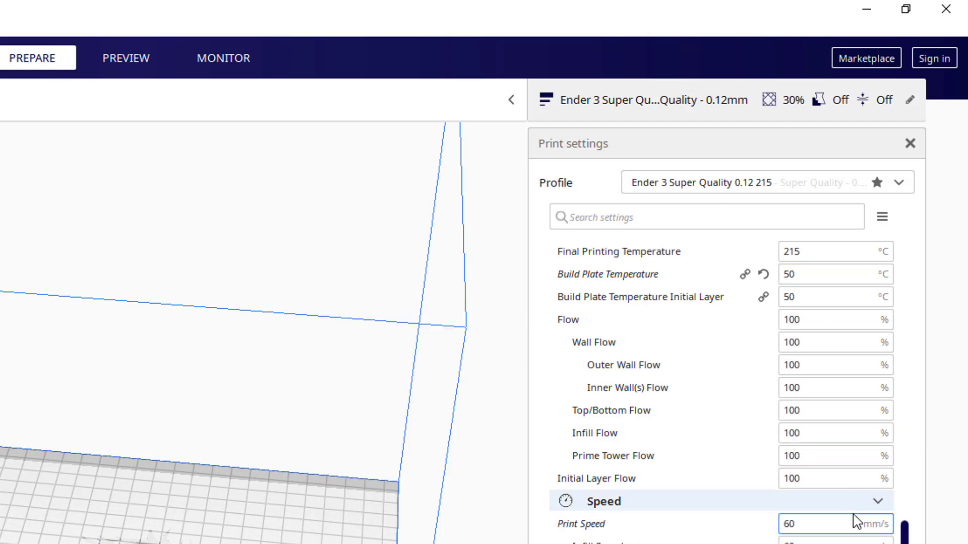
scroll(858, 507, down, 3)
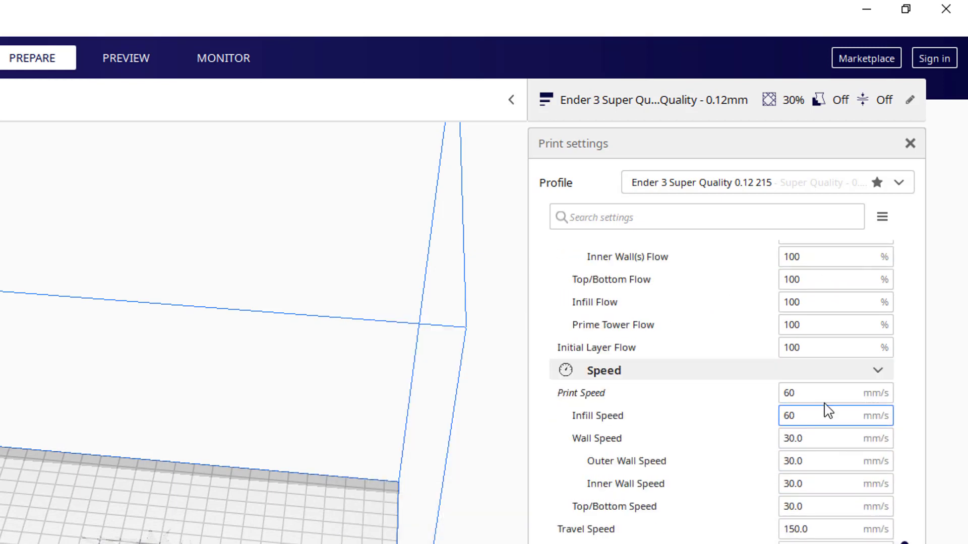
mouse_move(827, 394)
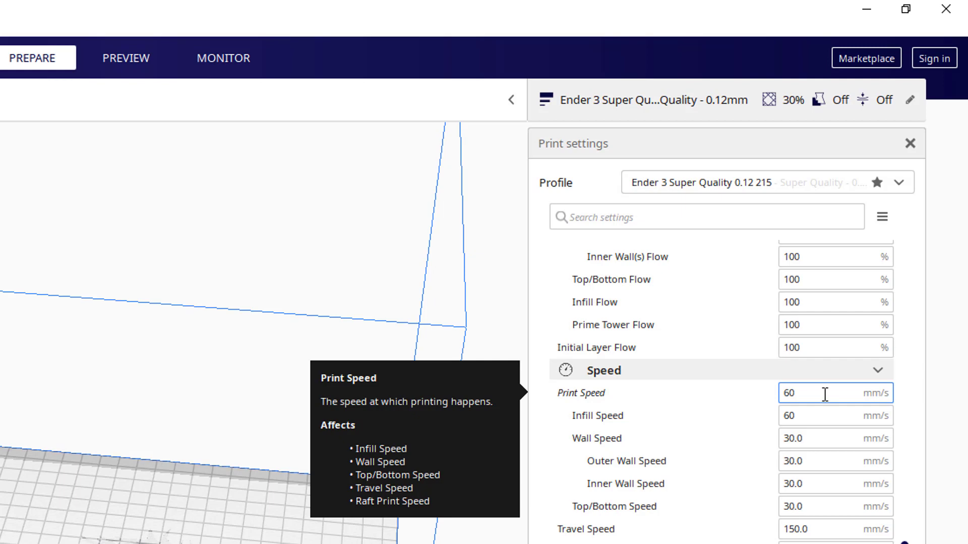
scroll(824, 394, down, 3)
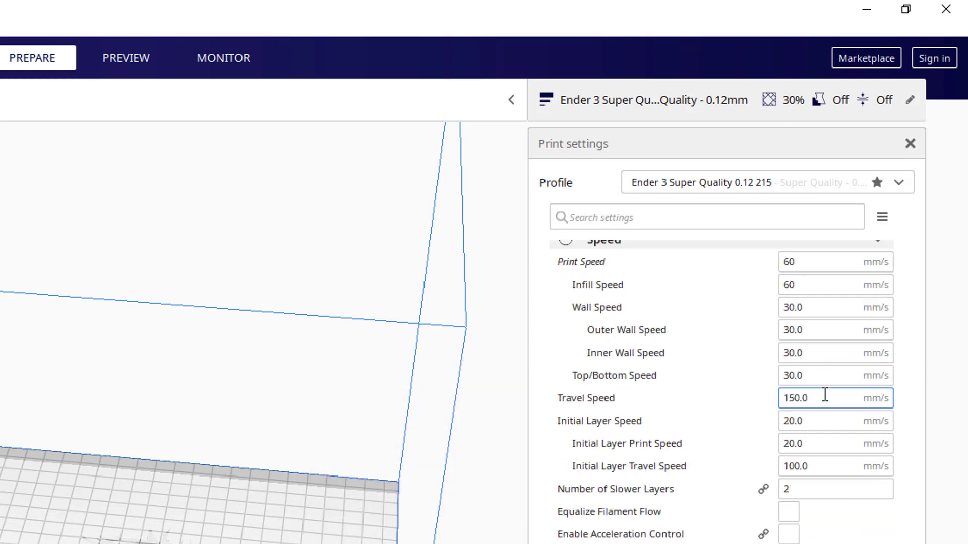
scroll(823, 395, down, 3)
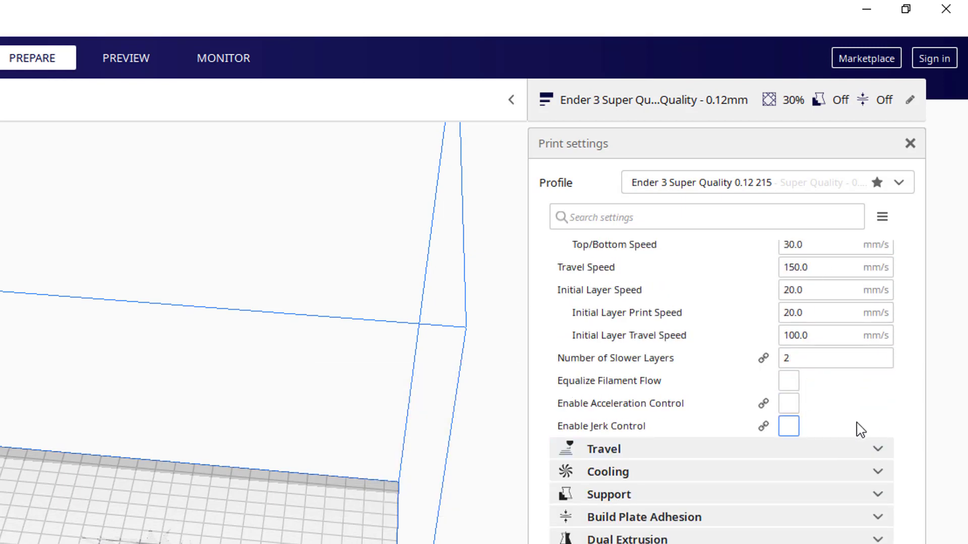
- Expand Travel and confirm retraction is on with 5 mm distance at 25 mm/s
click(877, 450)
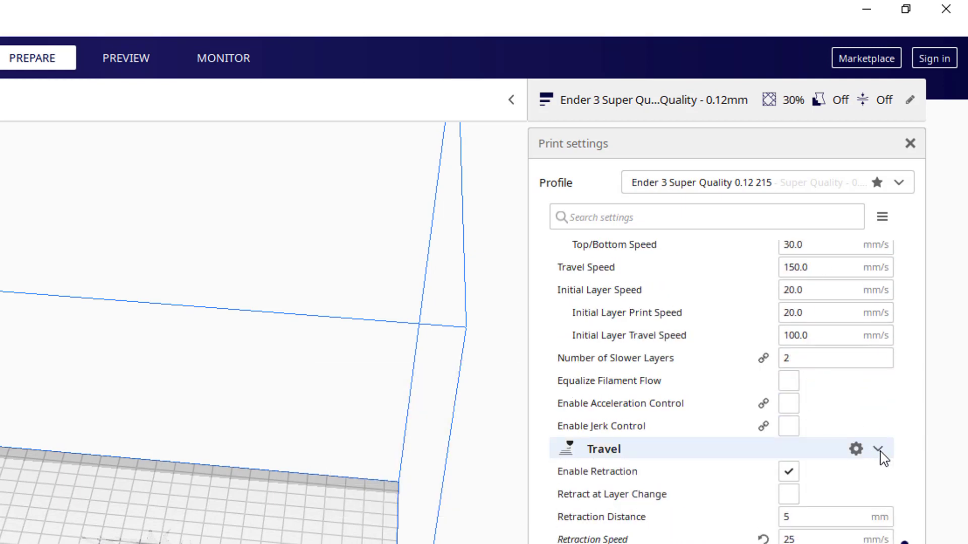
scroll(881, 454, down, 2)
click(826, 453)
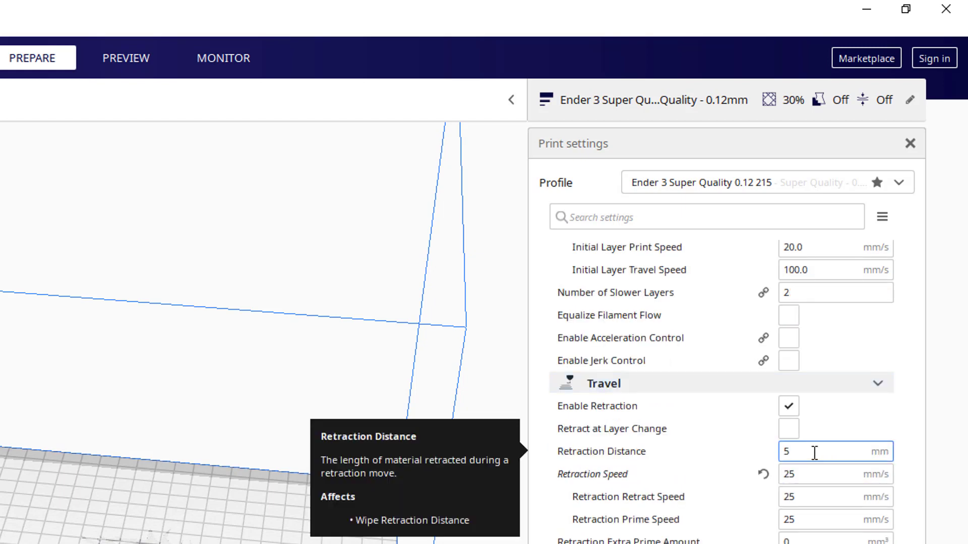
click(813, 475)
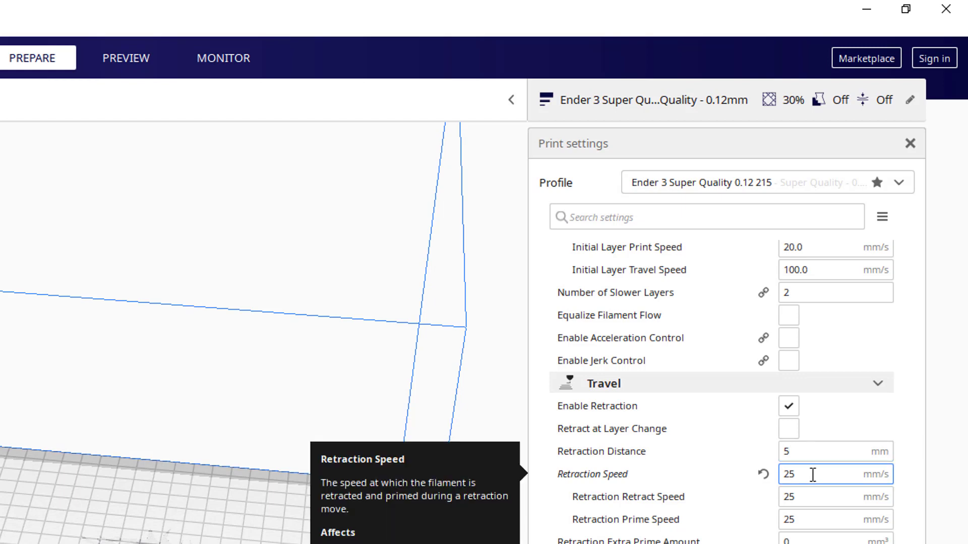
scroll(813, 474, down, 2)
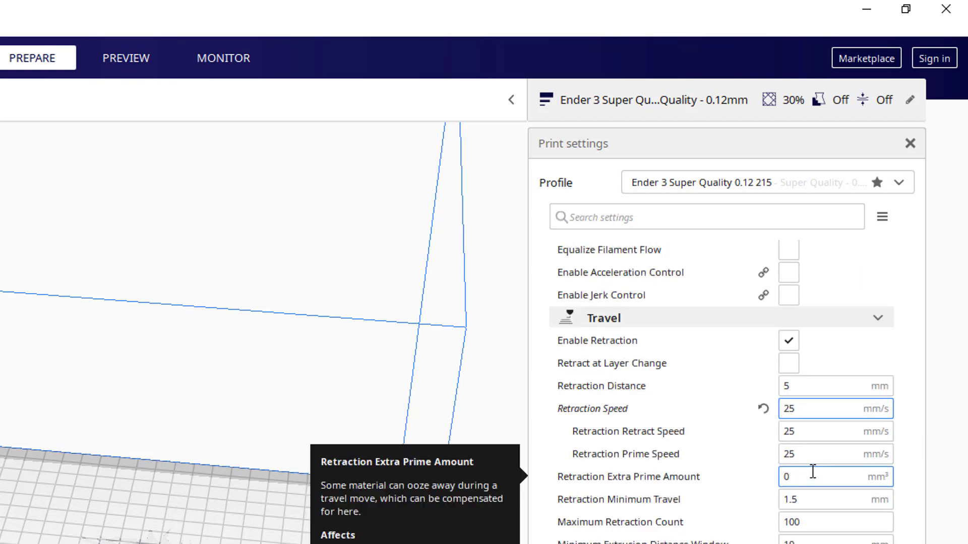
scroll(812, 472, down, 2)
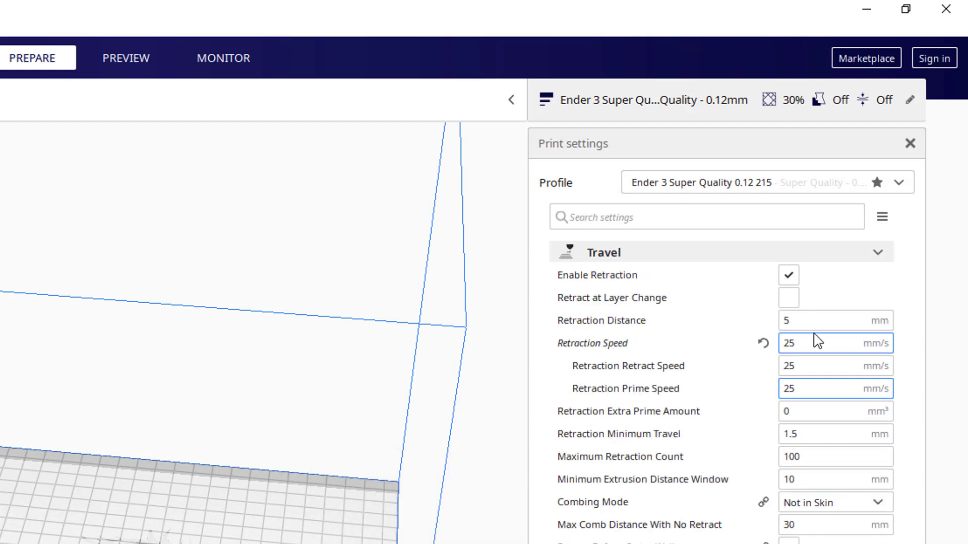
mouse_move(816, 333)
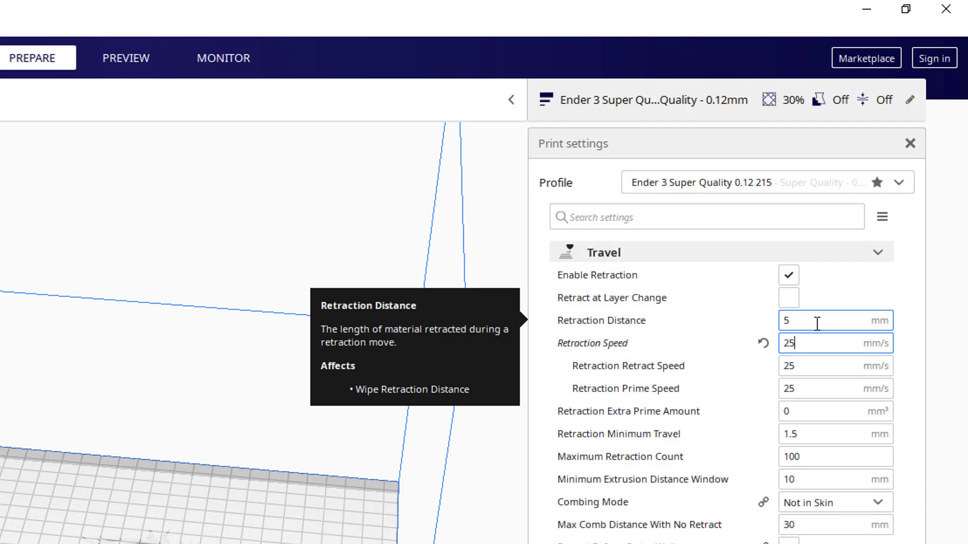
scroll(814, 365, down, 2)
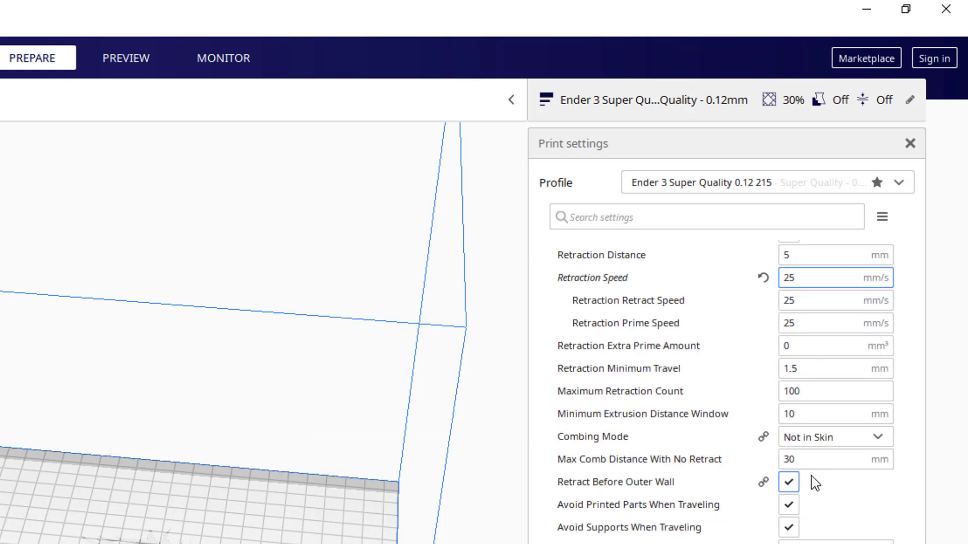
scroll(812, 483, down, 6)
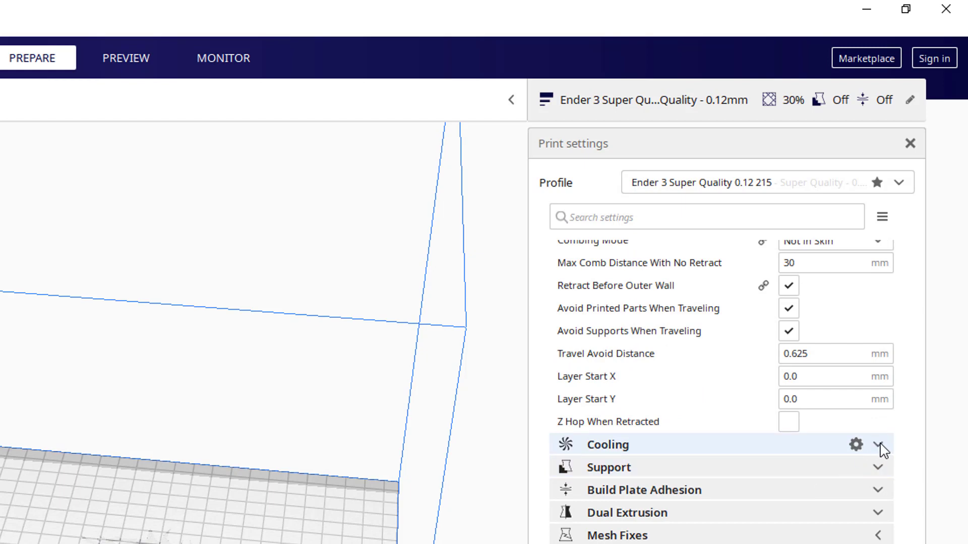
- Expand the Cooling group and briefly look at the Support group
click(877, 446)
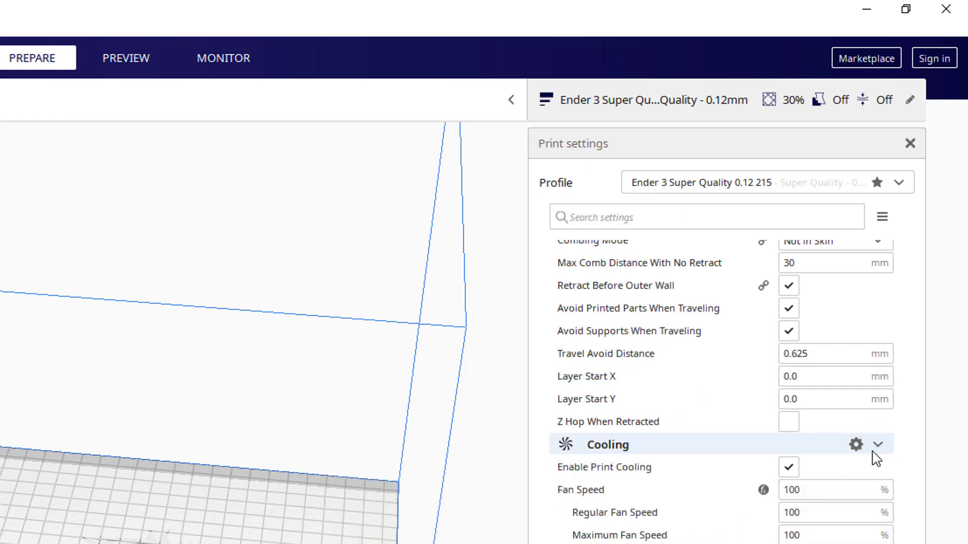
scroll(874, 461, down, 8)
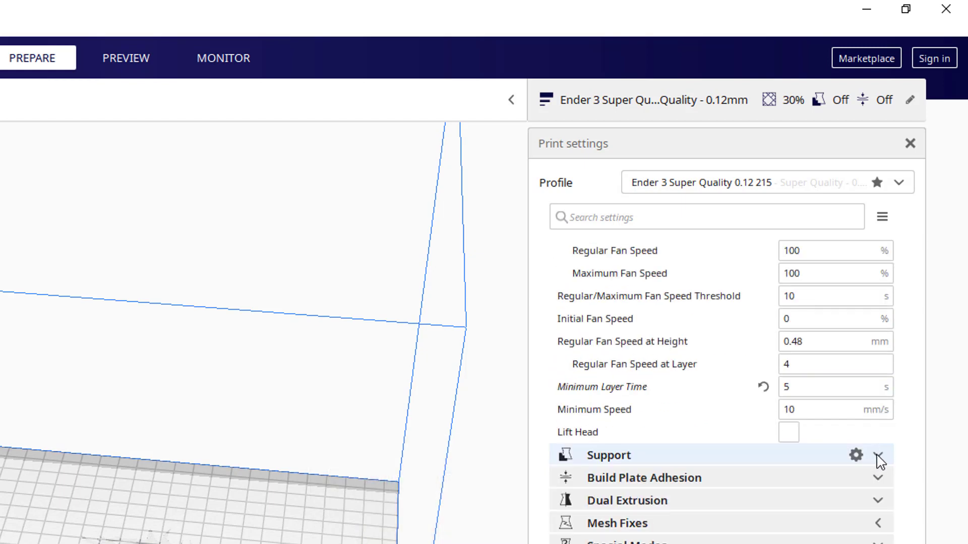
click(878, 456)
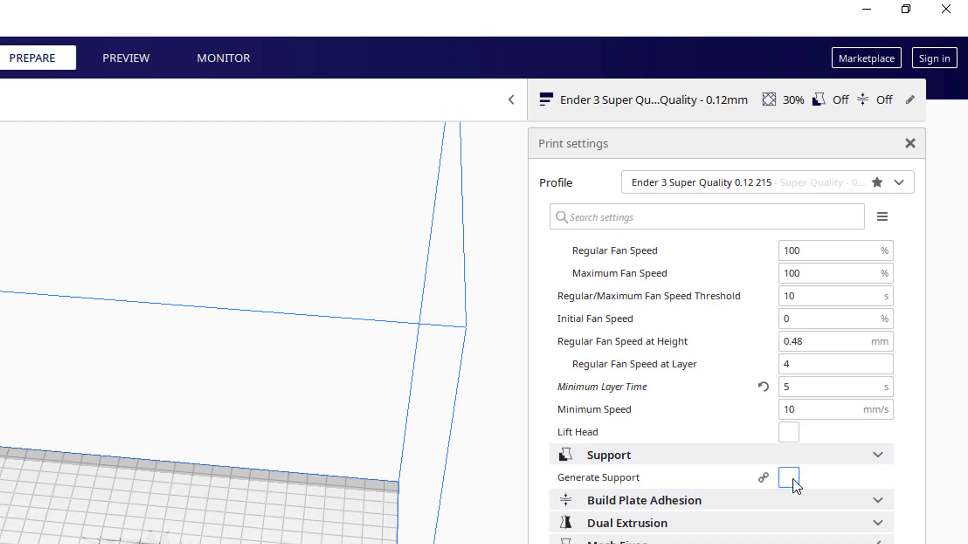
click(879, 457)
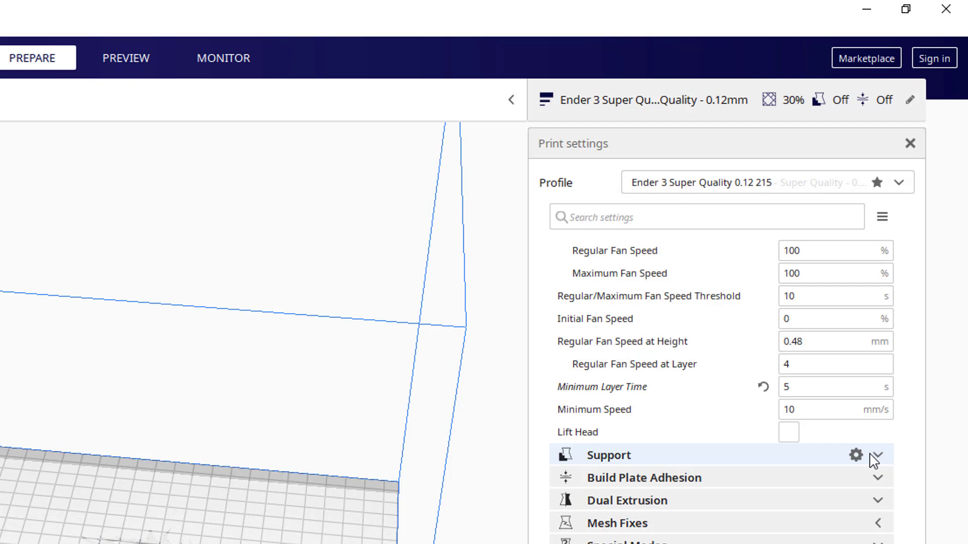
- Change Build Plate Adhesion Type from Brim to None
click(882, 484)
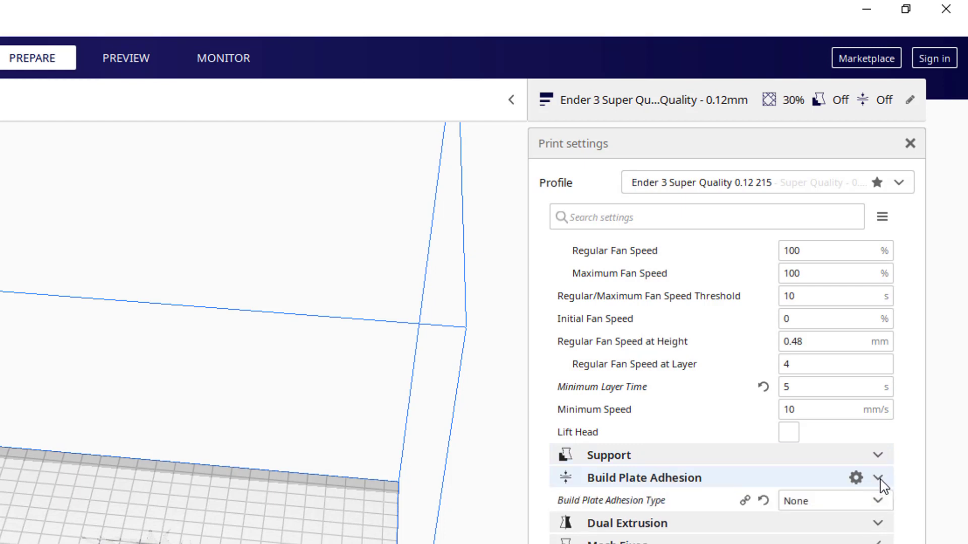
click(857, 504)
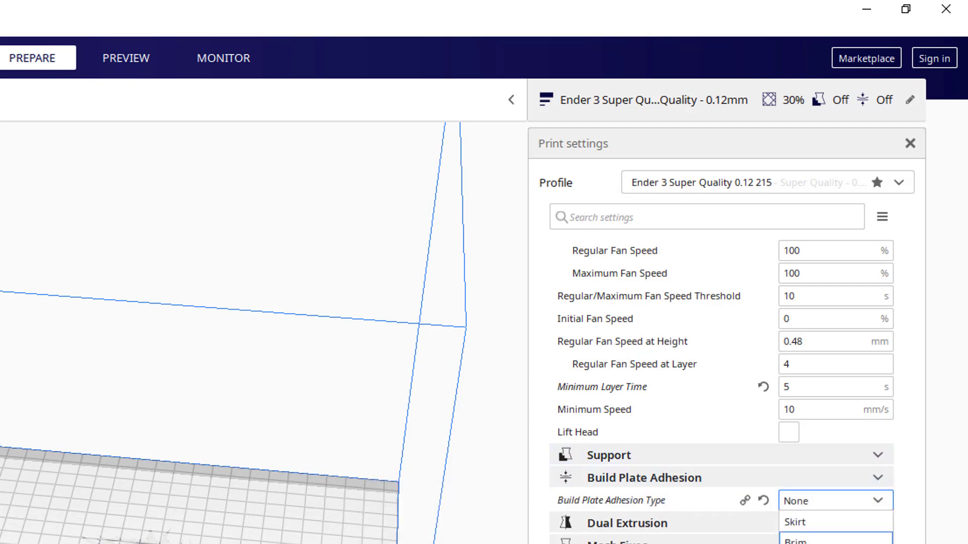
click(832, 541)
scroll(831, 534, down, 3)
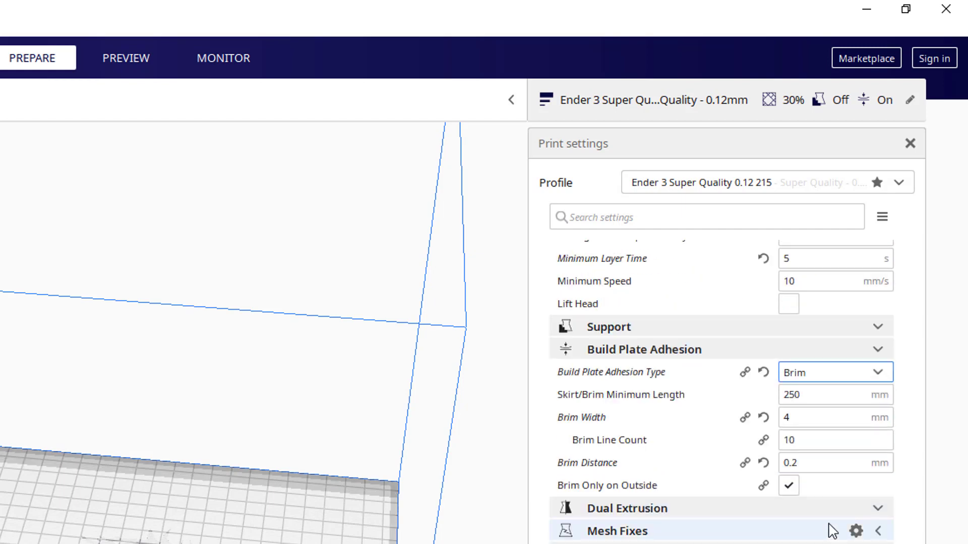
click(874, 375)
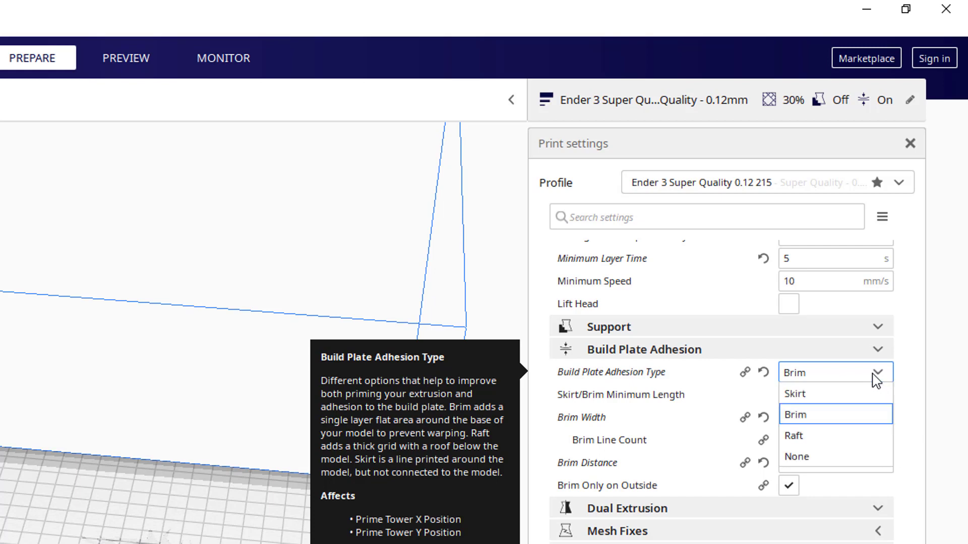
click(828, 464)
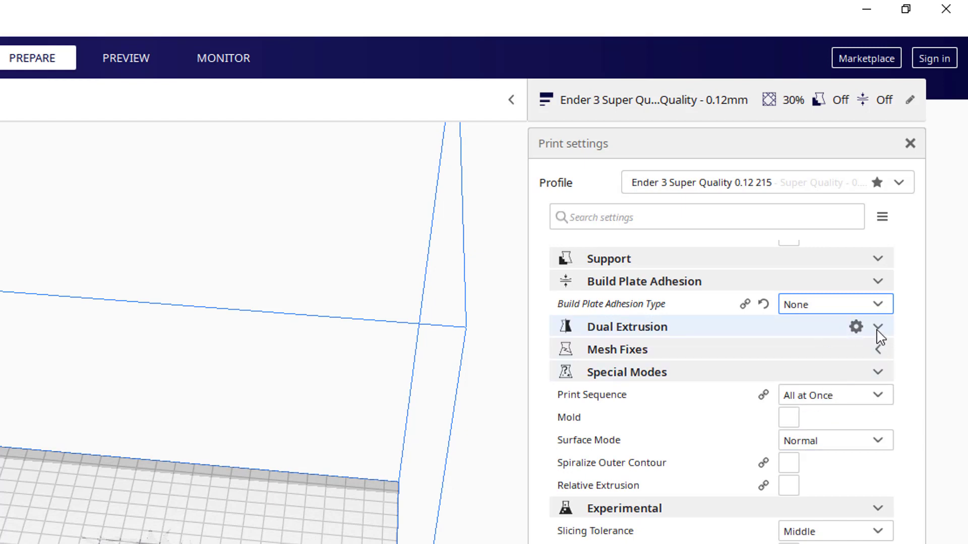
scroll(836, 427, down, 2)
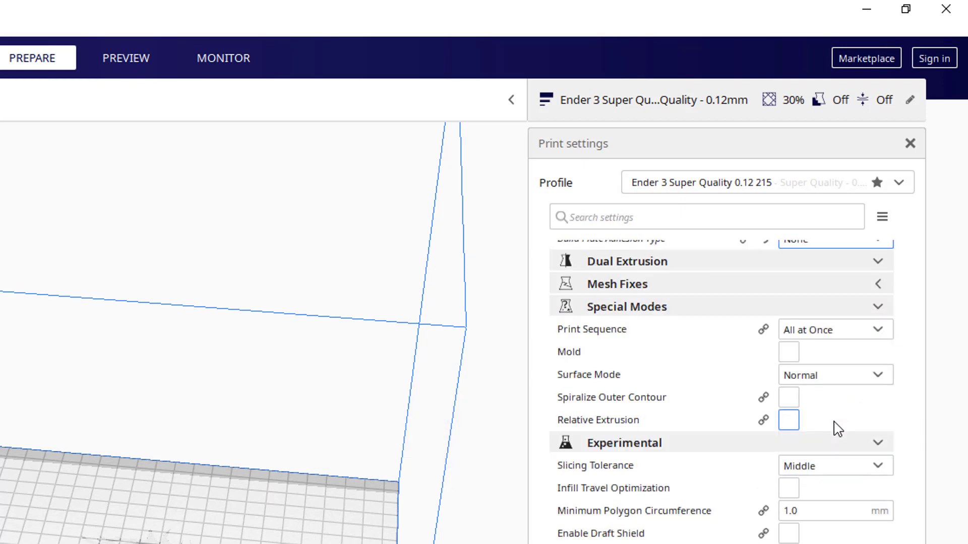
scroll(815, 484, down, 2)
scroll(831, 419, down, 2)
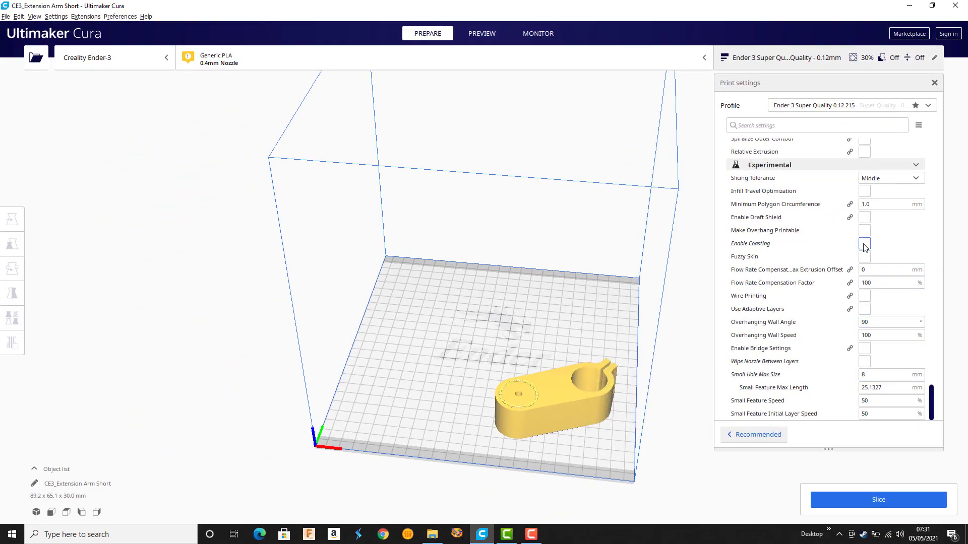
- Scroll back to Infill and enter 20 as the Infill Density
mouse_move(865, 247)
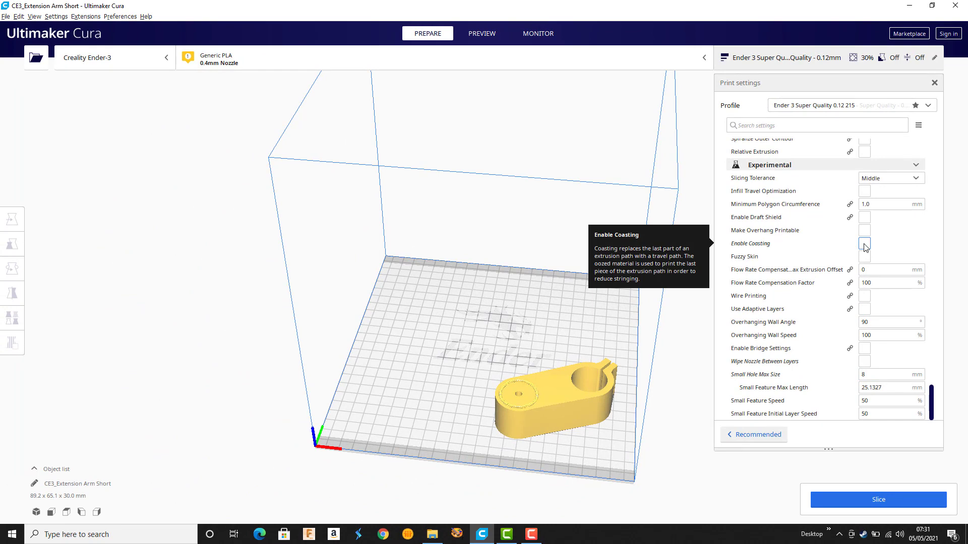
scroll(902, 243, up, 3)
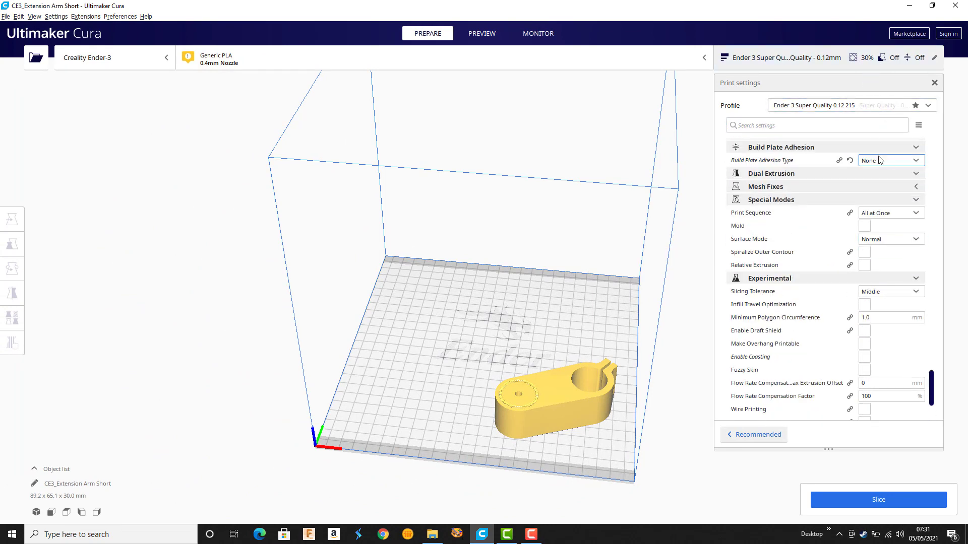
scroll(879, 162, up, 5)
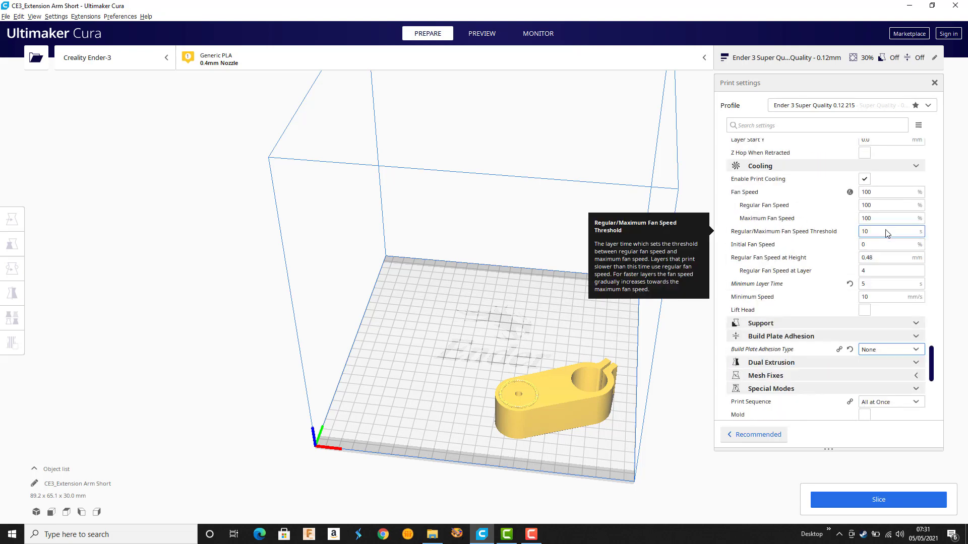
scroll(887, 233, up, 15)
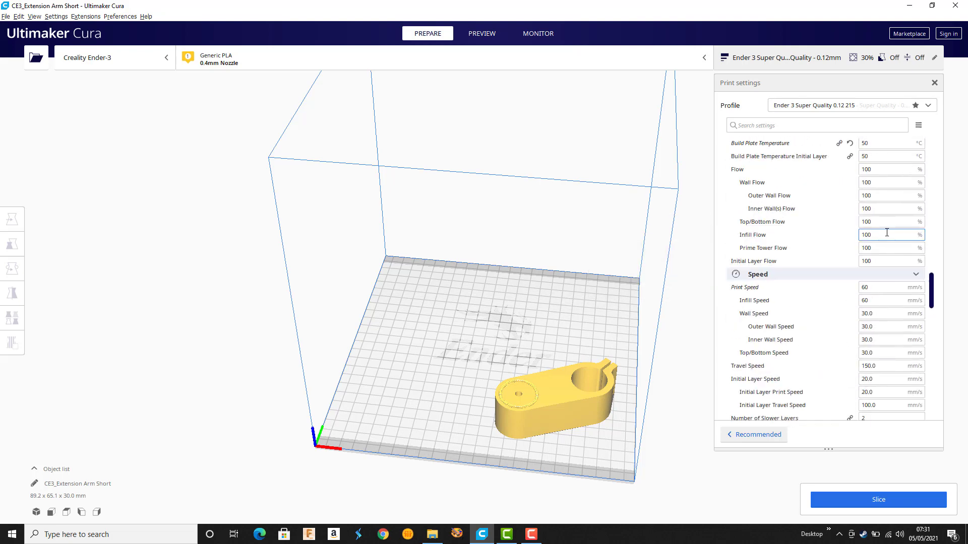
scroll(887, 247, up, 7)
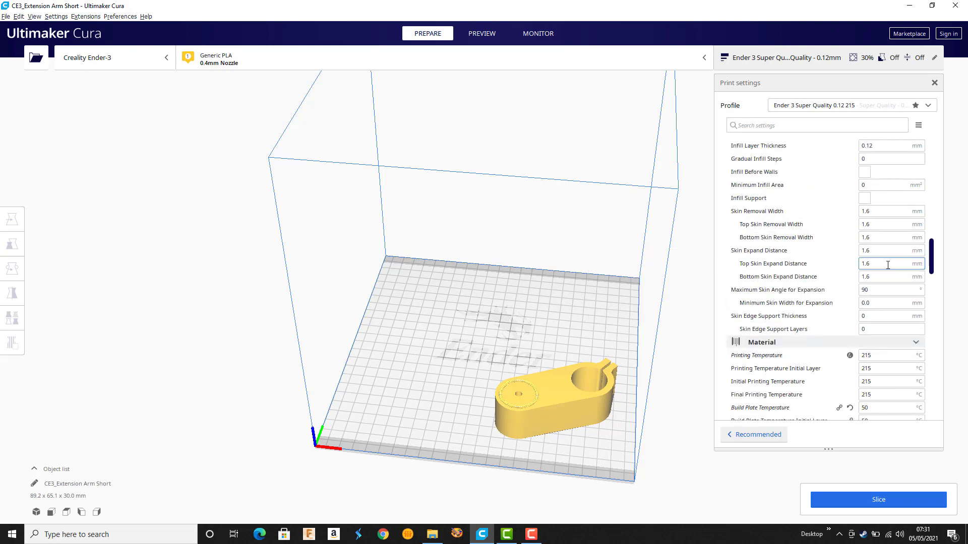
scroll(888, 264, up, 7)
click(777, 242)
text(2)
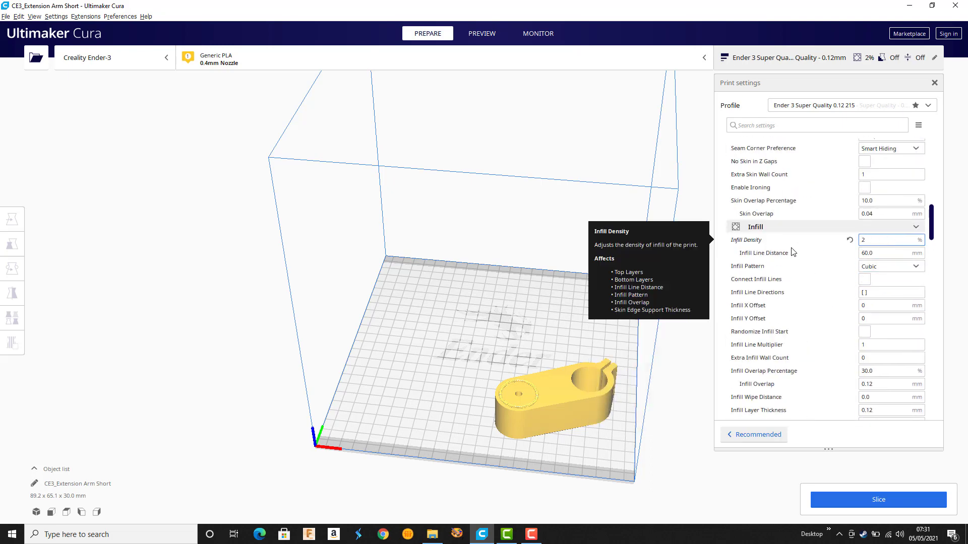
text(0)
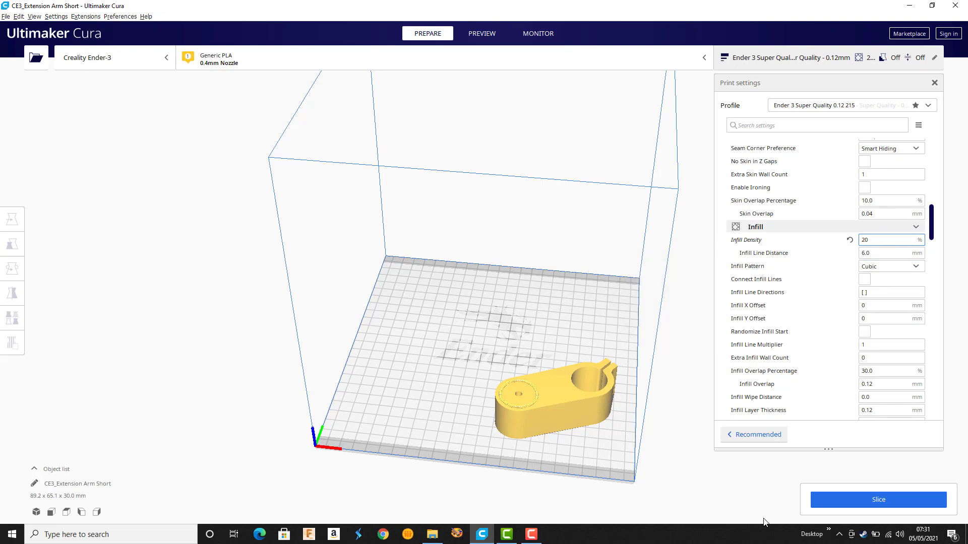
- Slice the arm (6 h 55 min, 39 g) and show only the first layer
click(882, 500)
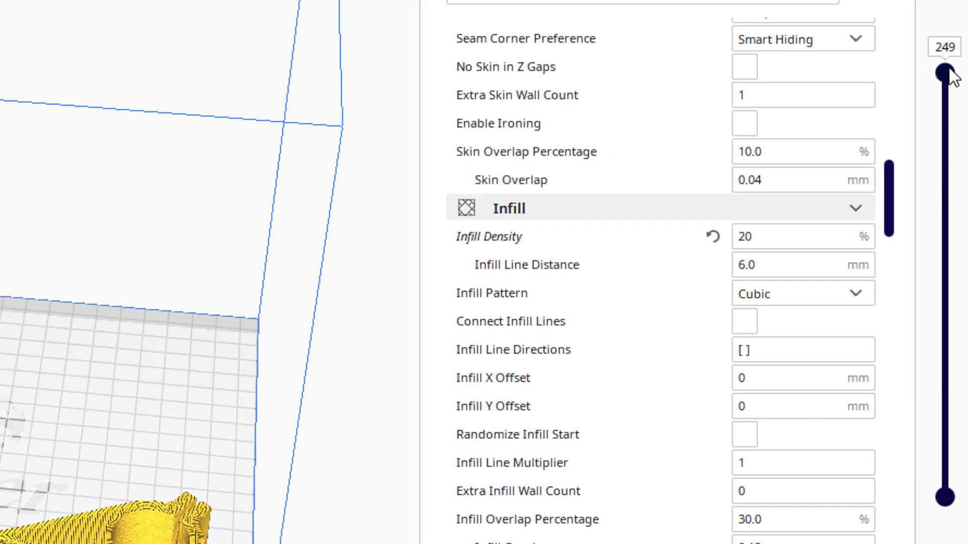
drag(945, 72, 947, 186)
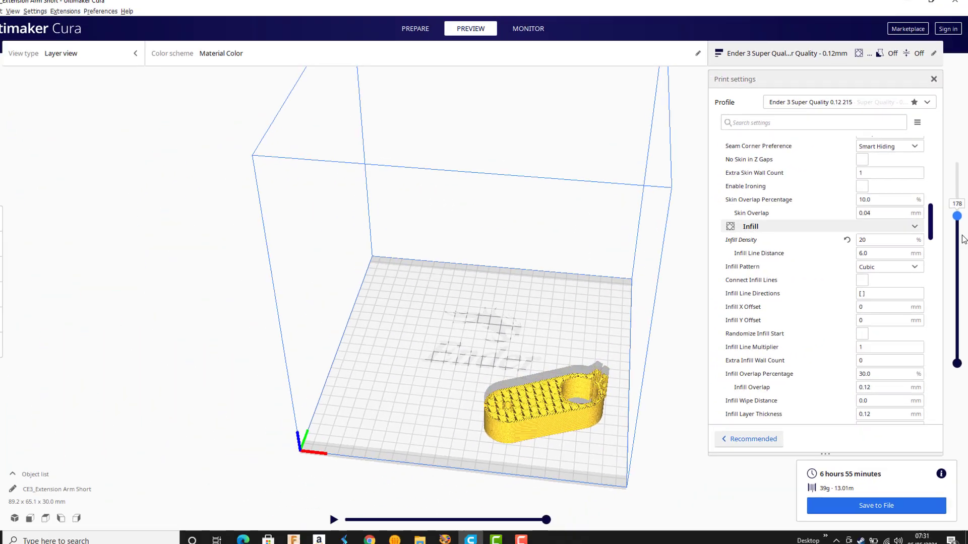
drag(963, 238, 957, 350)
- Raise the layer preview to layer 7 and orbit to see the layered side wall
scroll(558, 461, up, 2)
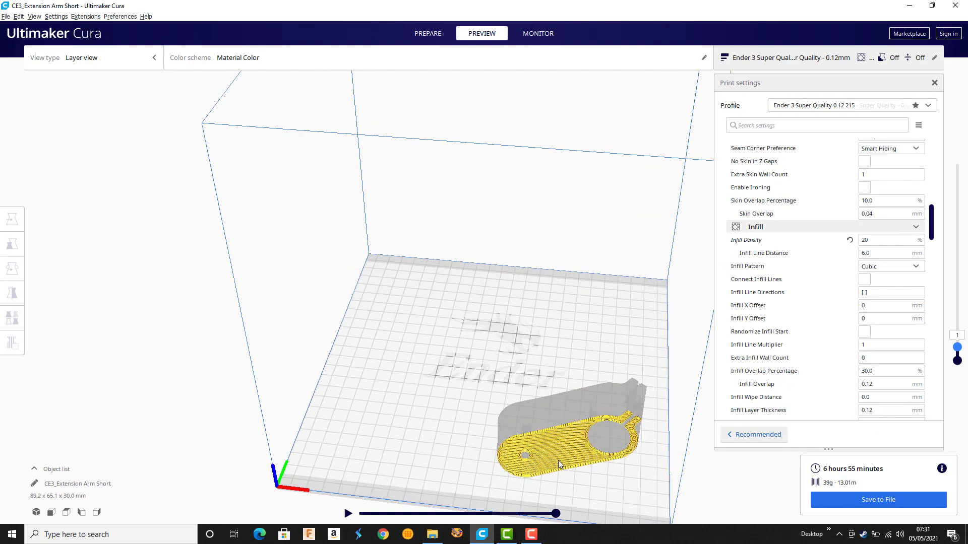
scroll(585, 300, up, 2)
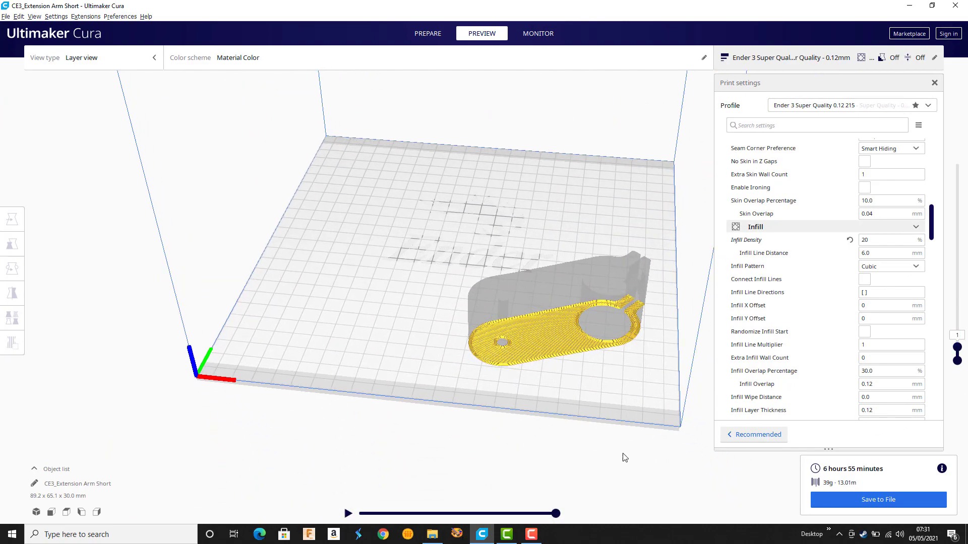
scroll(625, 469, up, 5)
scroll(552, 346, up, 5)
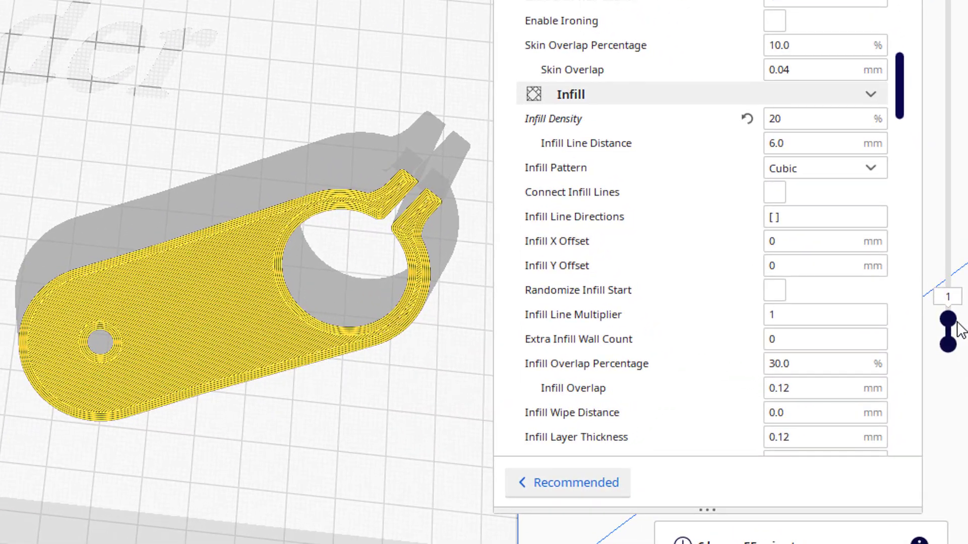
drag(955, 324, 942, 3)
scroll(140, 398, up, 10)
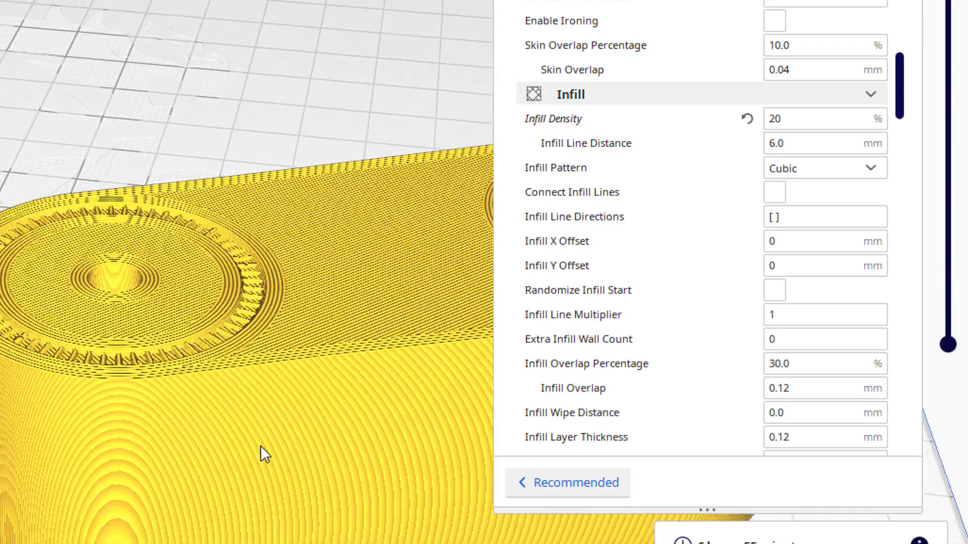
right_drag(260, 446, 211, 443)
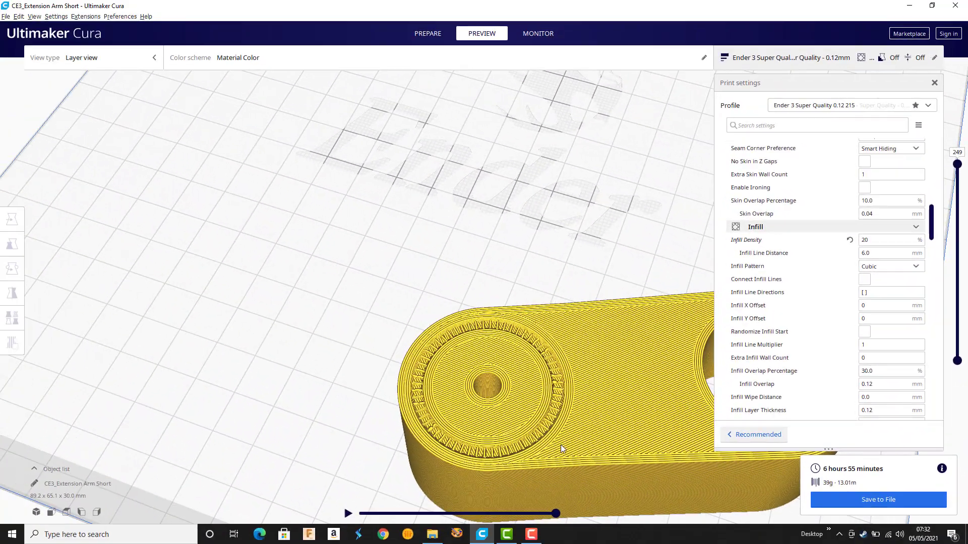
- Cut the preview to layer 211 to inspect the cubic infill, then return to Prepare
scroll(426, 388, down, 3)
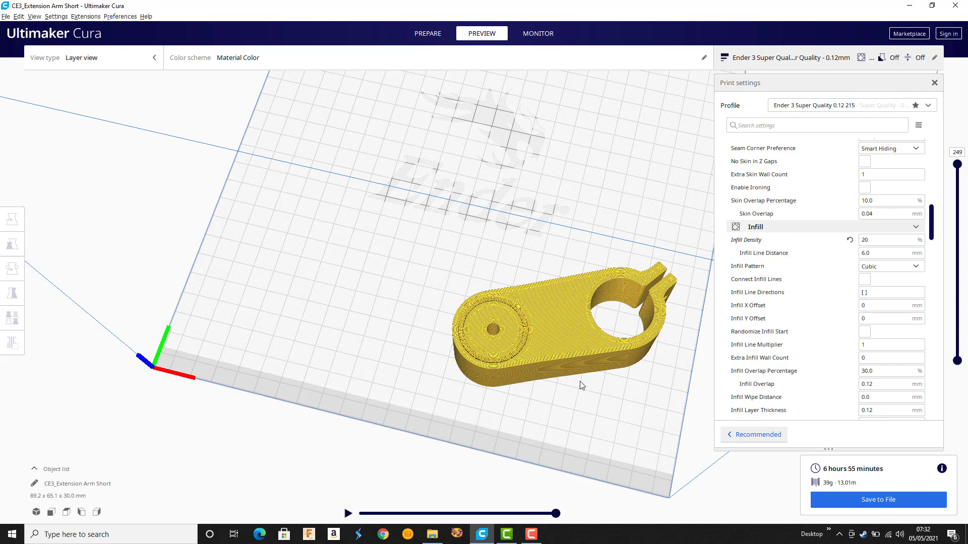
right_drag(654, 405, 634, 416)
middle_drag(634, 416, 468, 257)
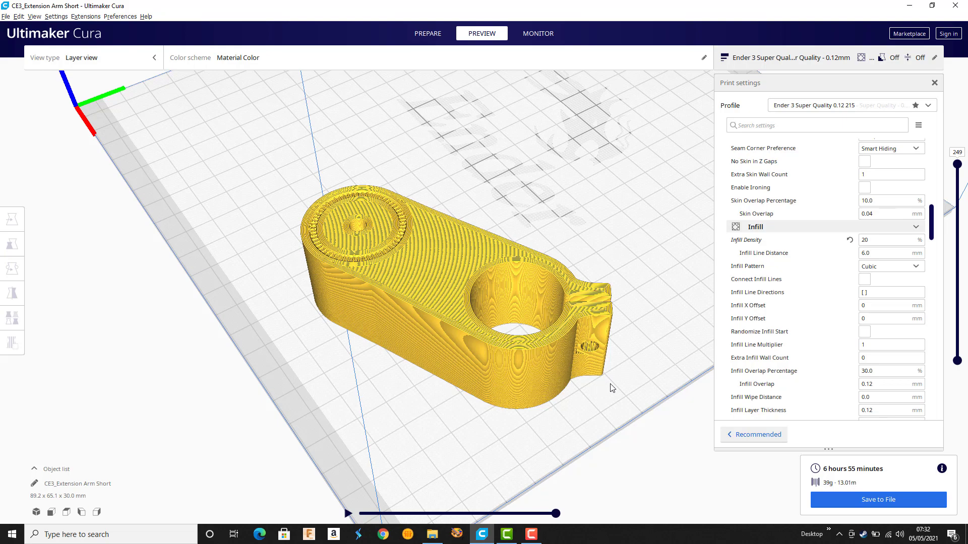
right_drag(612, 388, 632, 429)
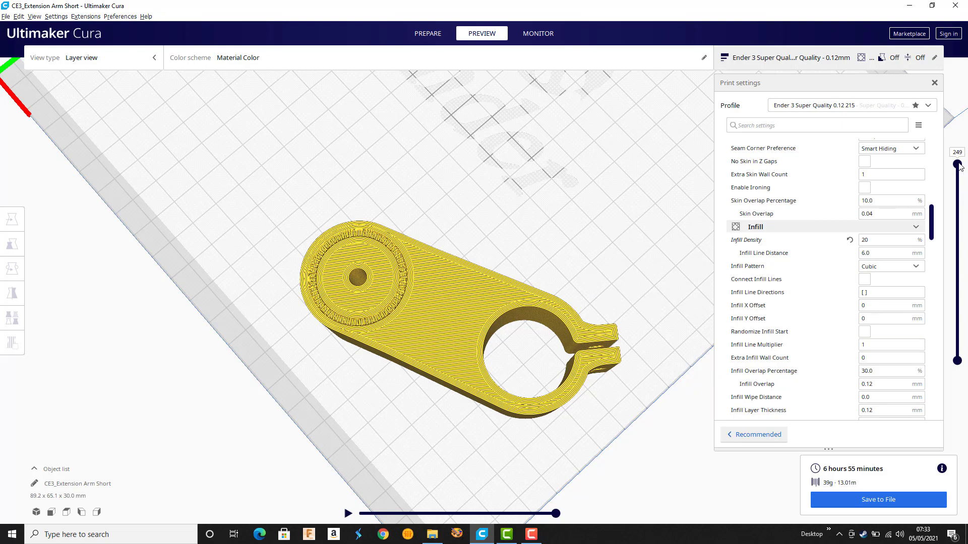
drag(957, 164, 962, 200)
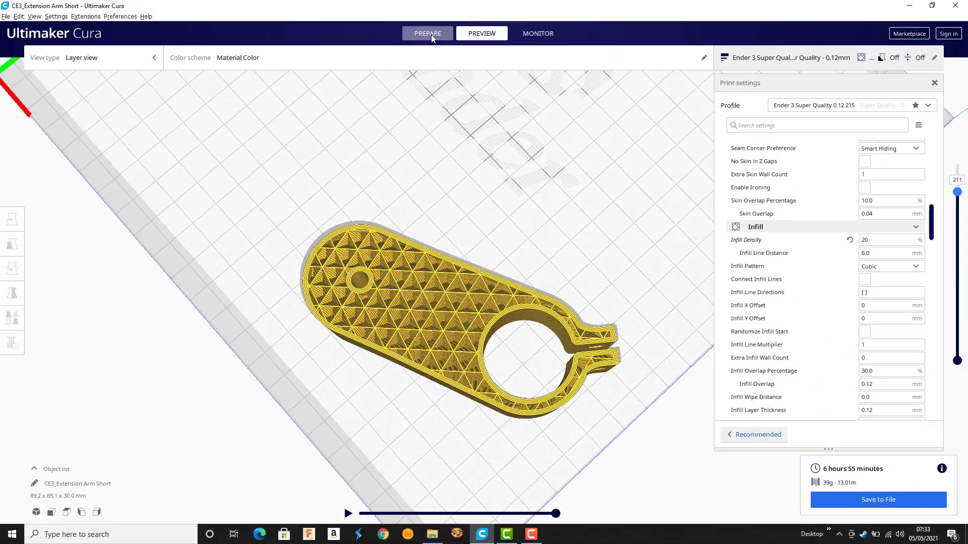
click(431, 35)
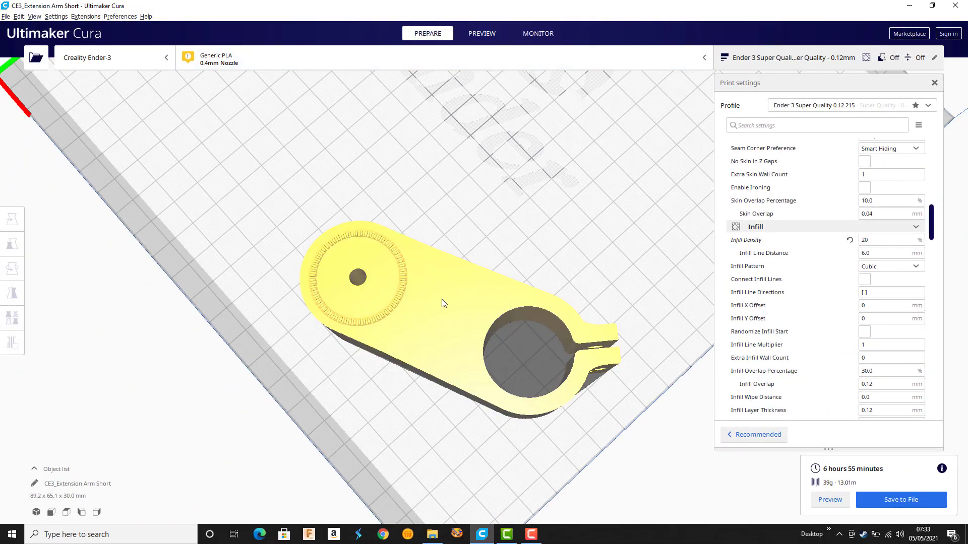
- Place a support blocker cube on the arm's clamp tab beside the screw hole
scroll(528, 353, down, 5)
right_drag(620, 447, 479, 280)
click(472, 292)
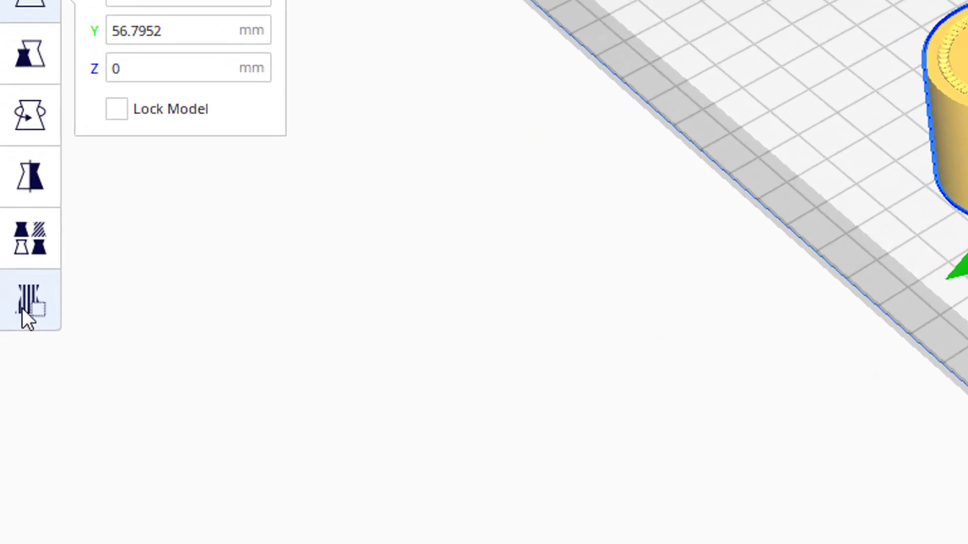
click(22, 308)
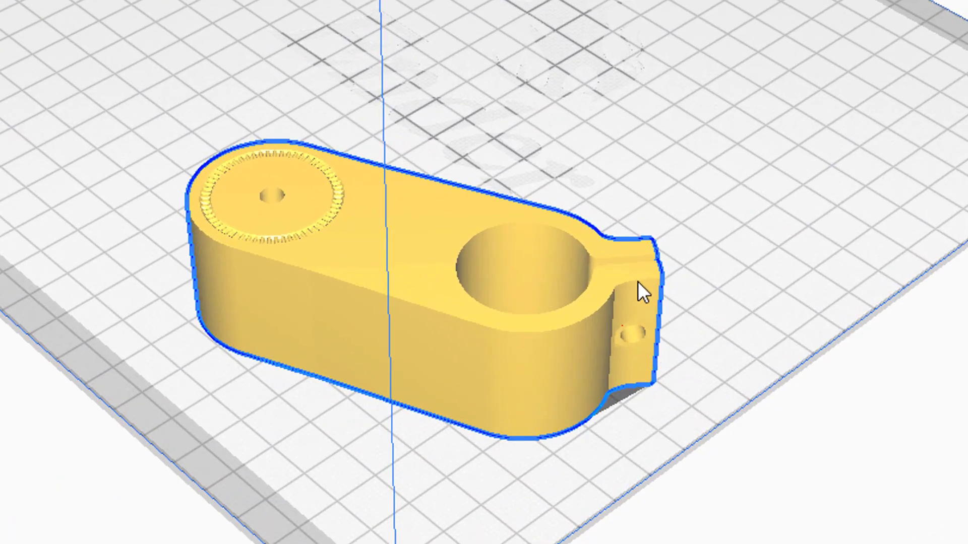
click(637, 281)
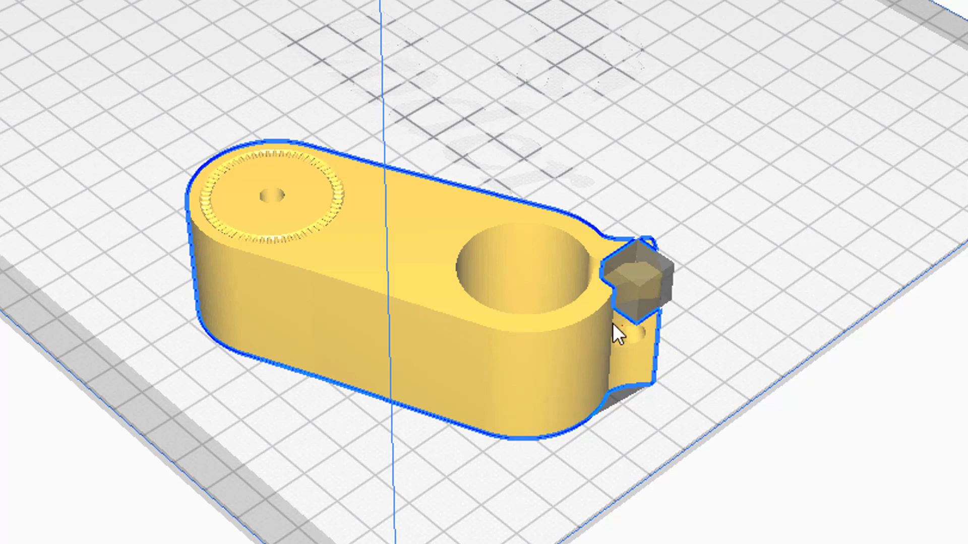
click(572, 472)
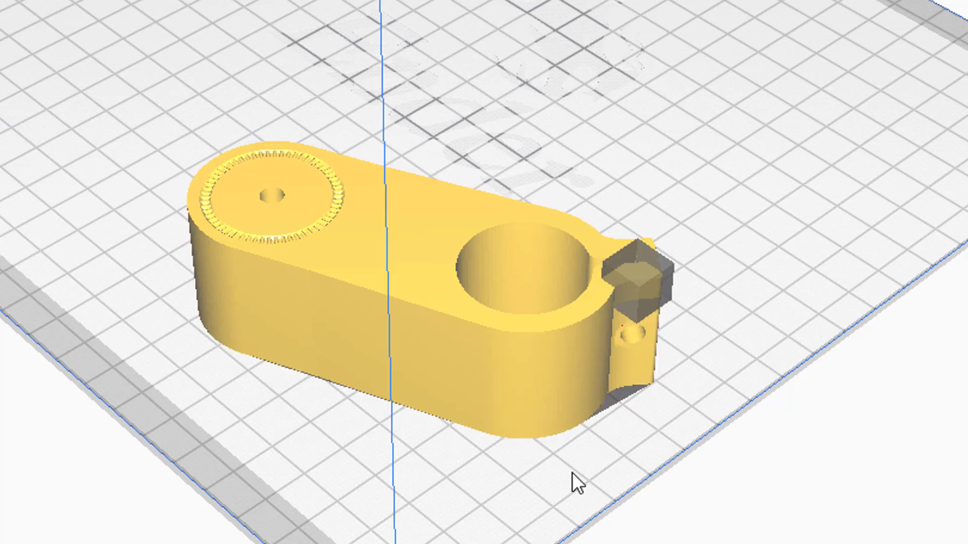
- Scale the cube uniformly to about 232%, then stretch it non-uniformly to 45.16 mm tall
click(641, 282)
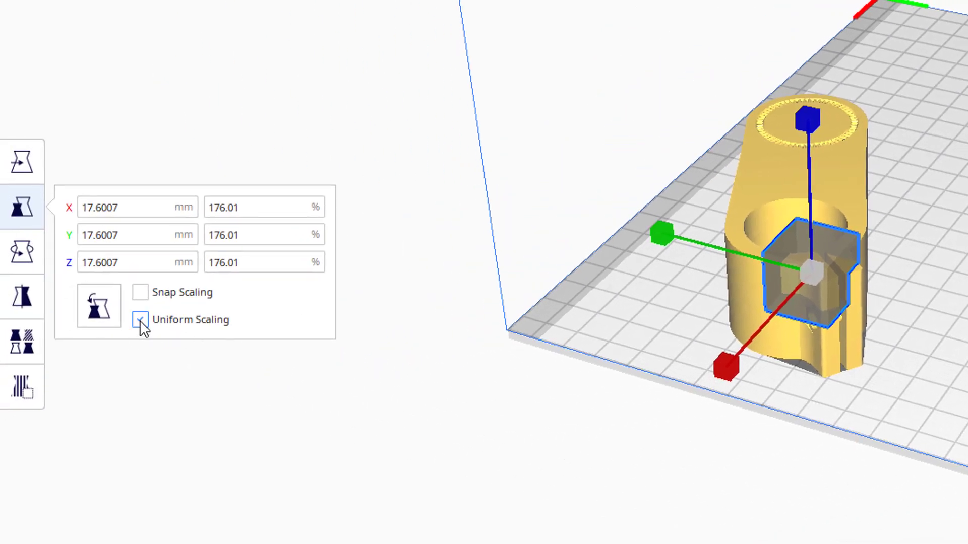
right_drag(579, 416, 621, 526)
mouse_move(830, 358)
mouse_down()
mouse_move(830, 345)
mouse_move(832, 357)
mouse_up()
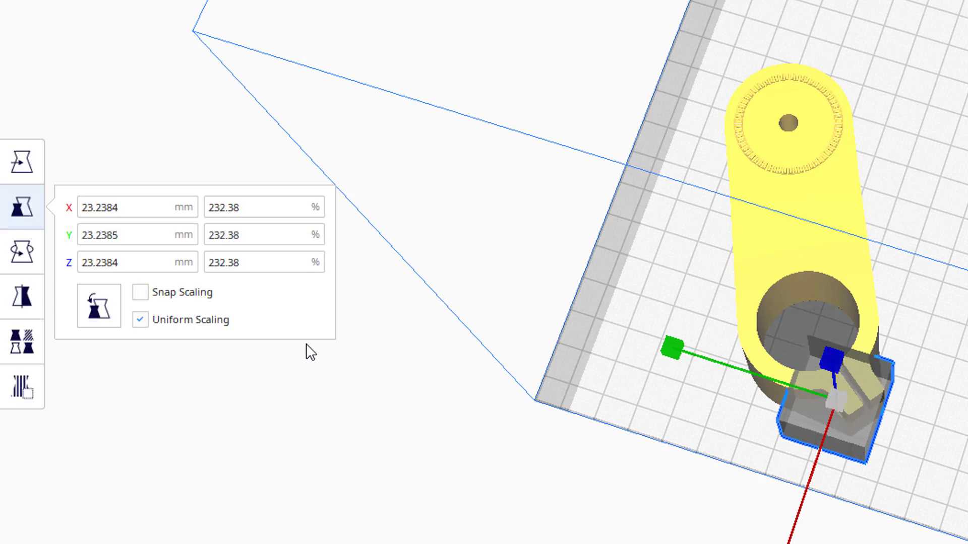
click(140, 319)
right_drag(443, 529, 838, 428)
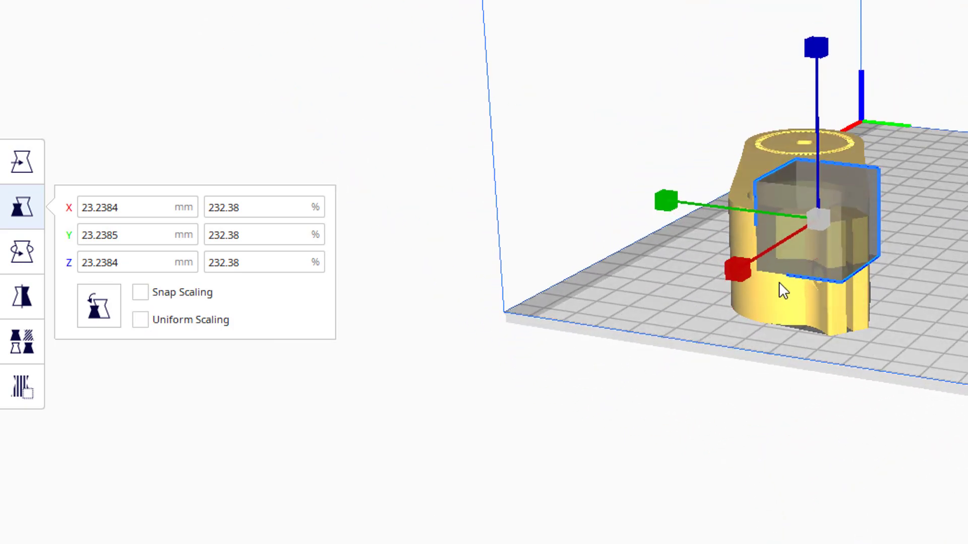
drag(820, 53, 815, 0)
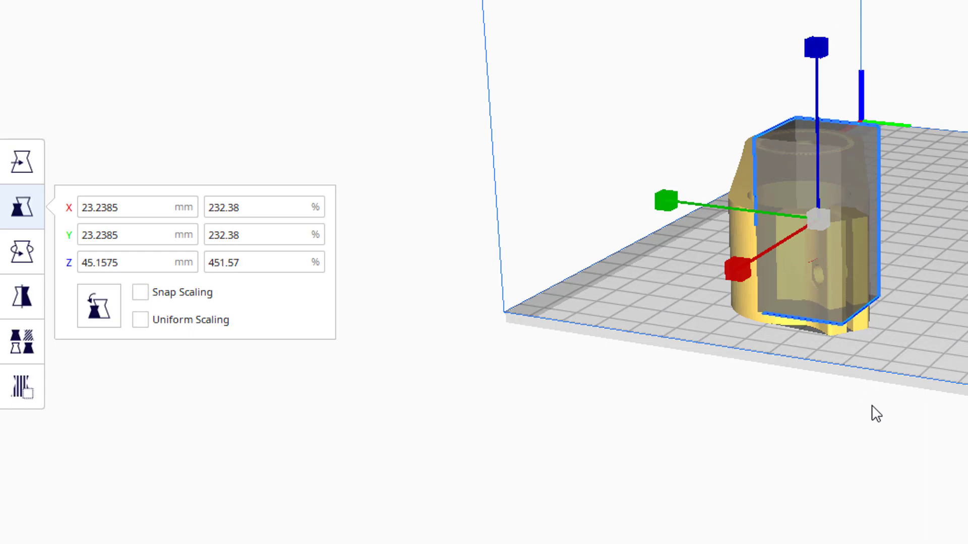
right_drag(872, 413, 946, 198)
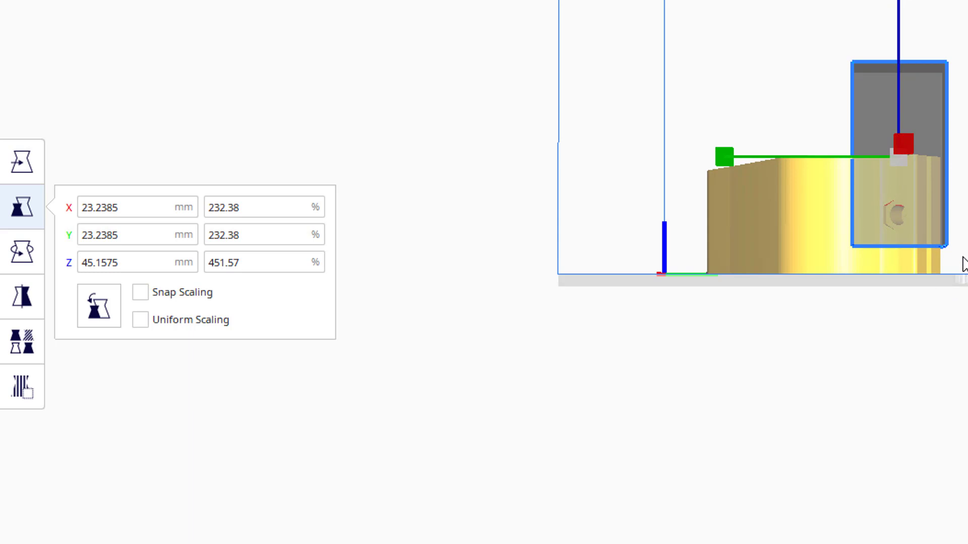
right_drag(943, 164, 353, 222)
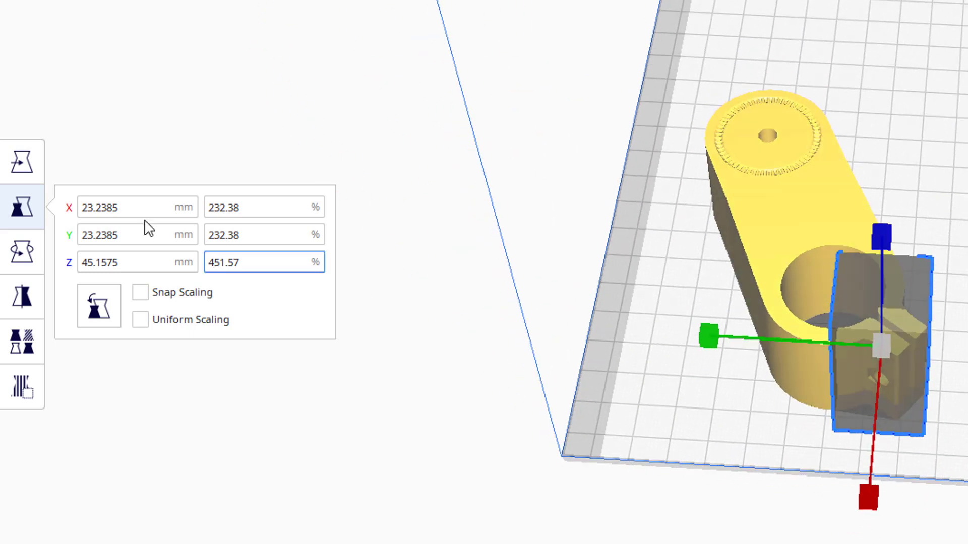
- Lower the box to Z -7.8973 and move it to X 92.1021, Y 33.4747 over the clamp jaws
click(22, 162)
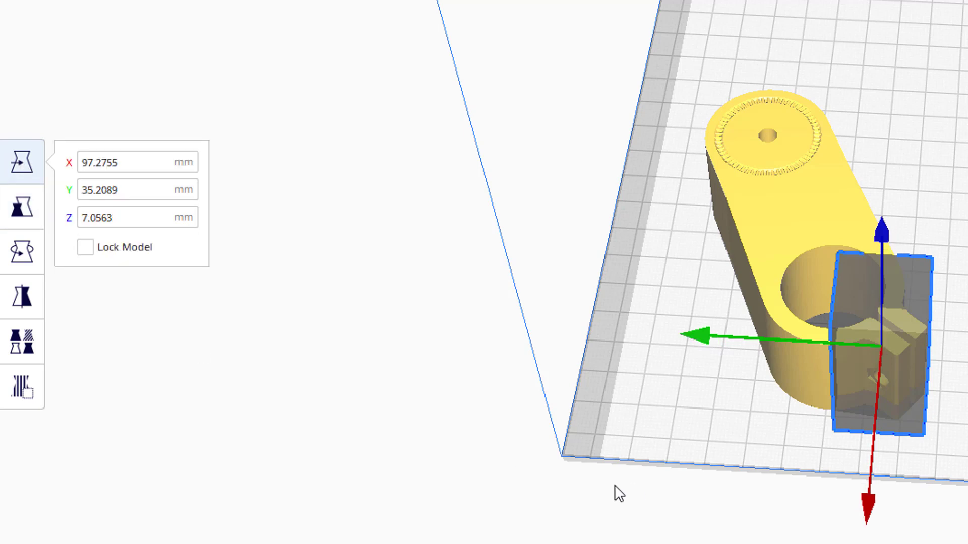
right_drag(598, 499, 580, 403)
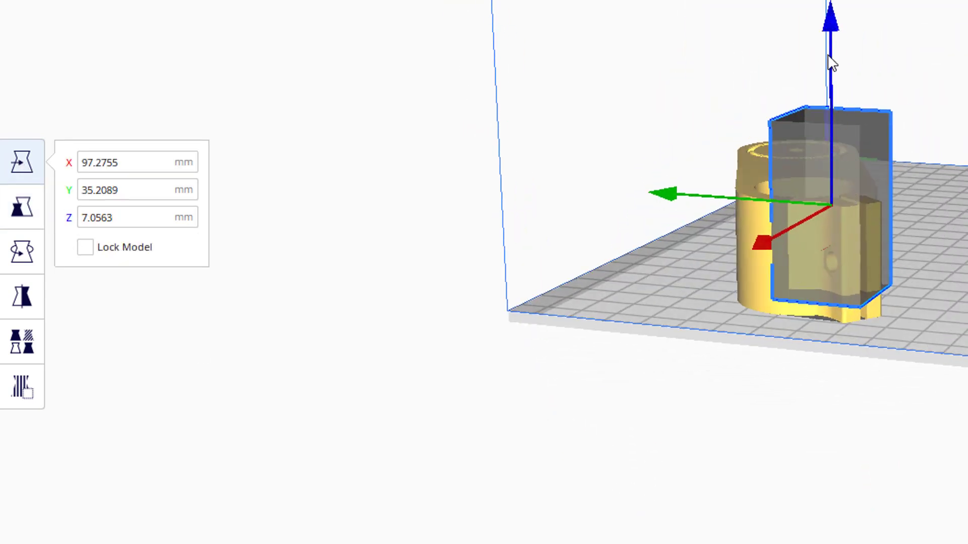
drag(830, 22, 821, 396)
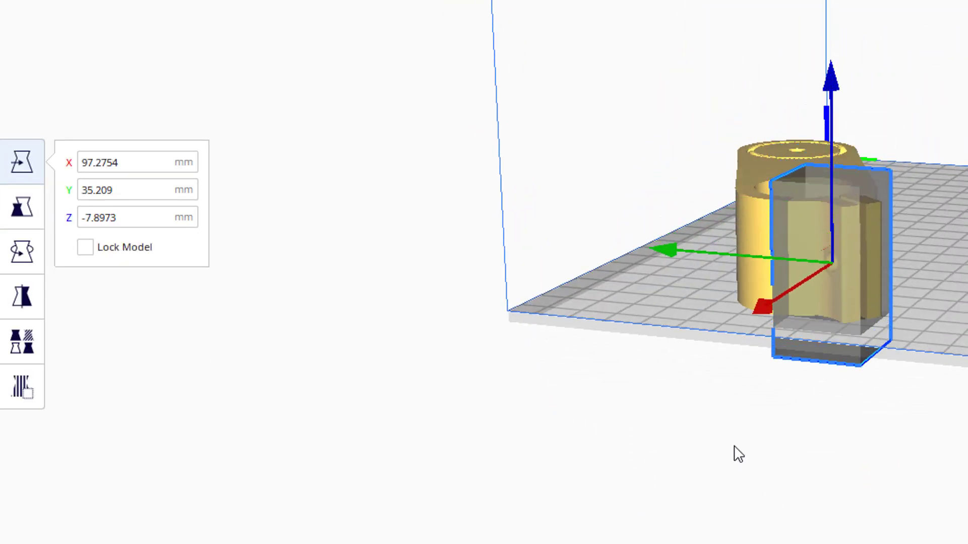
right_drag(698, 434, 607, 529)
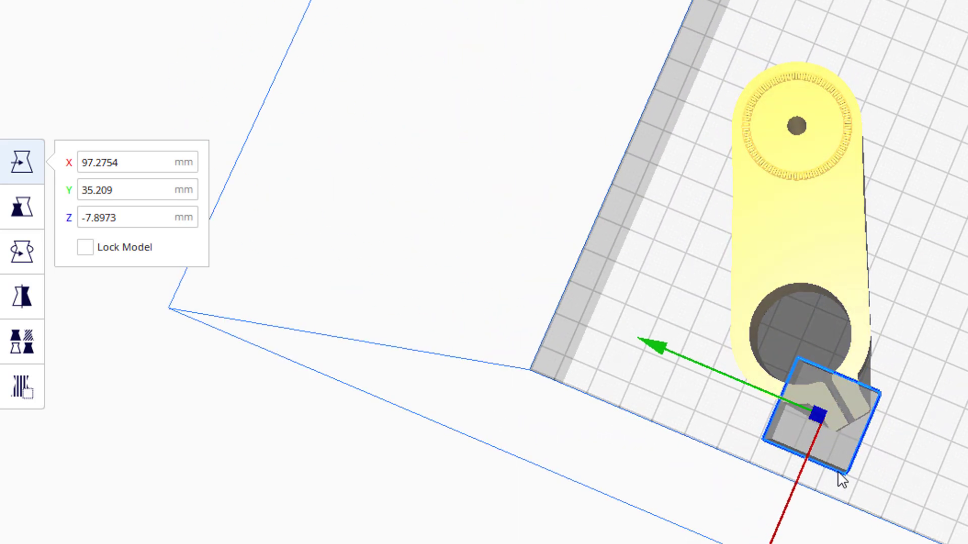
drag(834, 451, 851, 435)
right_drag(851, 434, 957, 543)
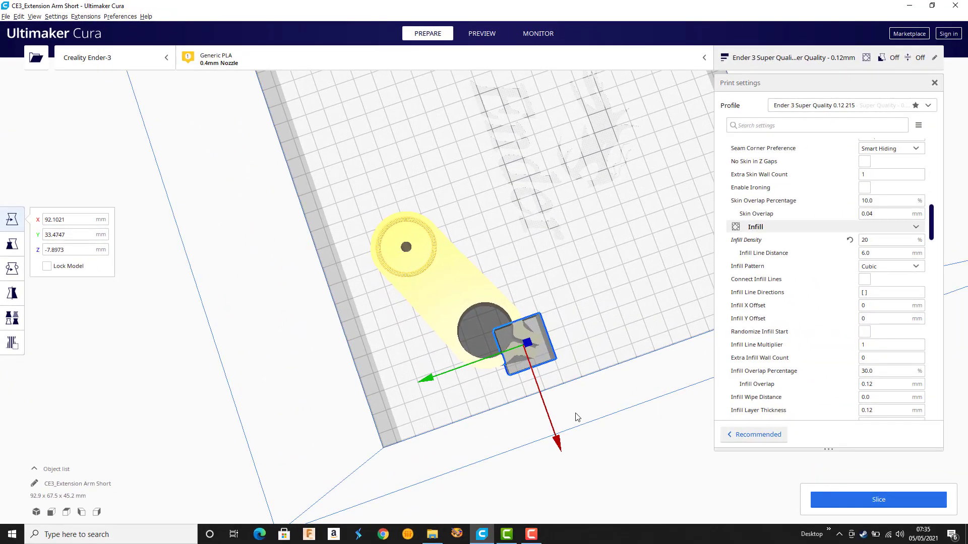
right_drag(616, 440, 607, 384)
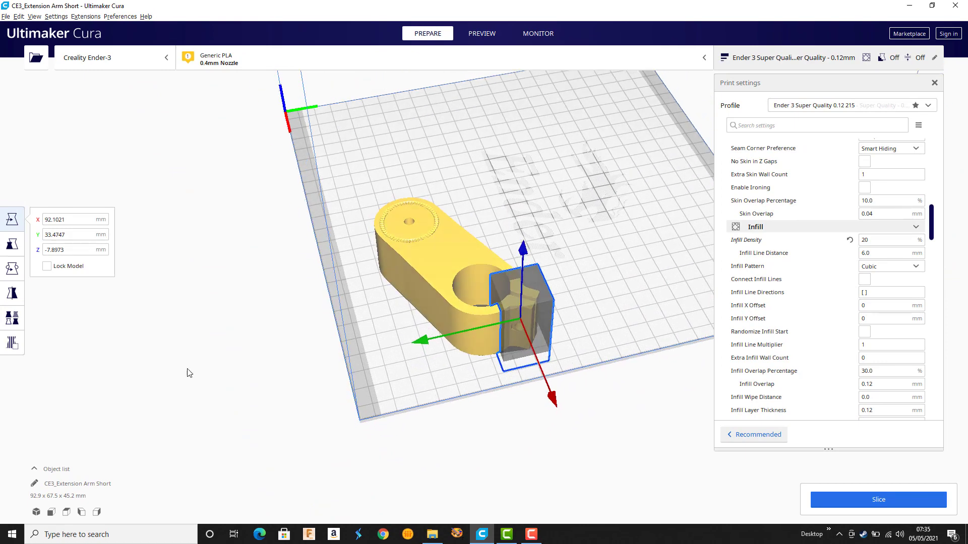
- Make the box a 'Modify settings for overlaps' modifier set to Infill mesh only
click(164, 354)
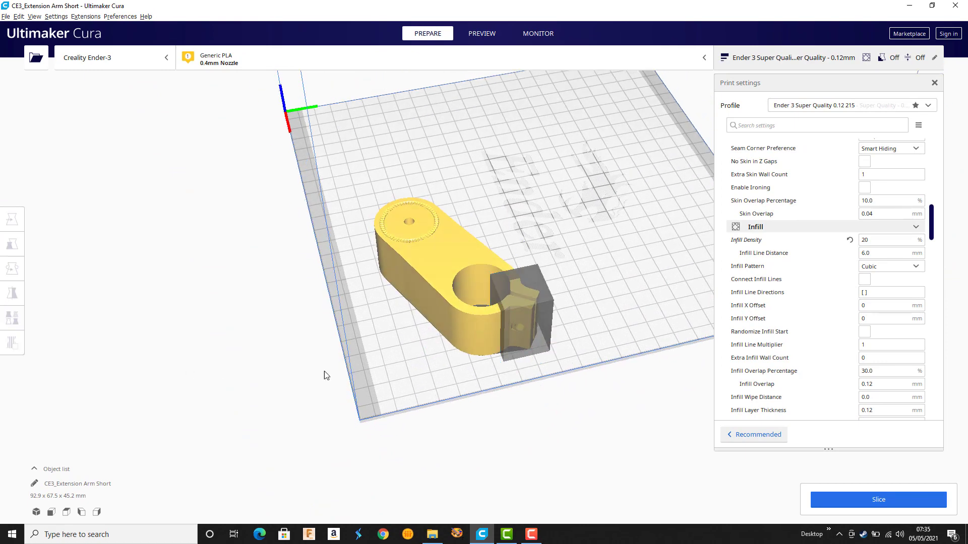
click(547, 326)
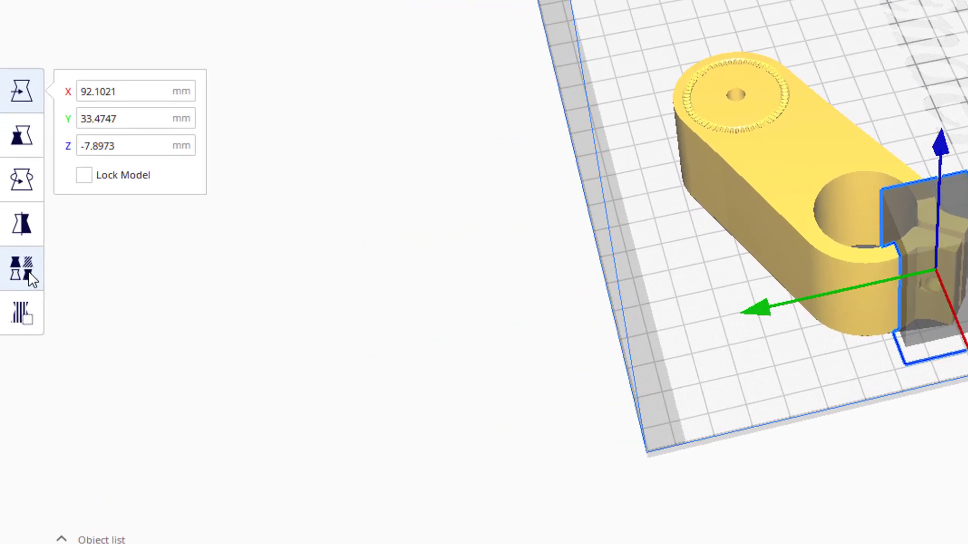
click(30, 277)
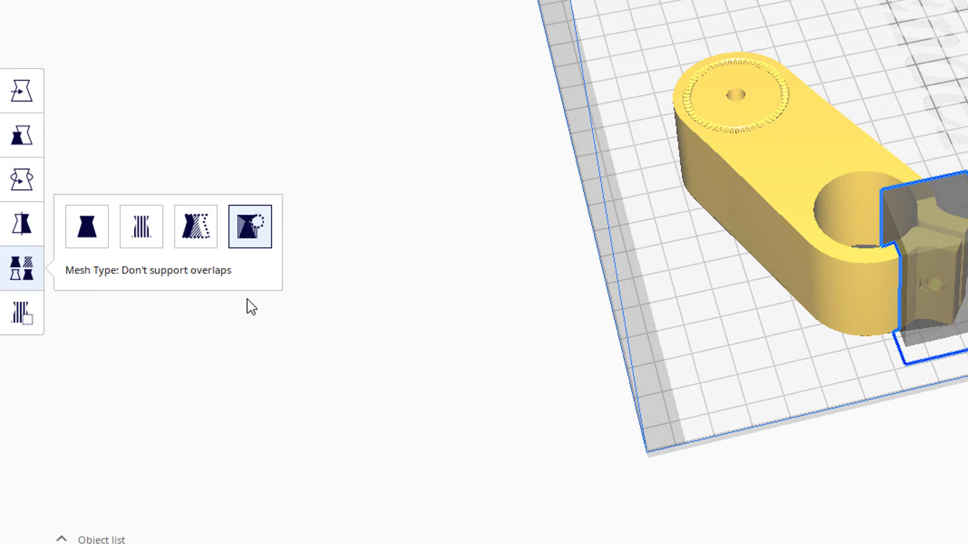
click(205, 227)
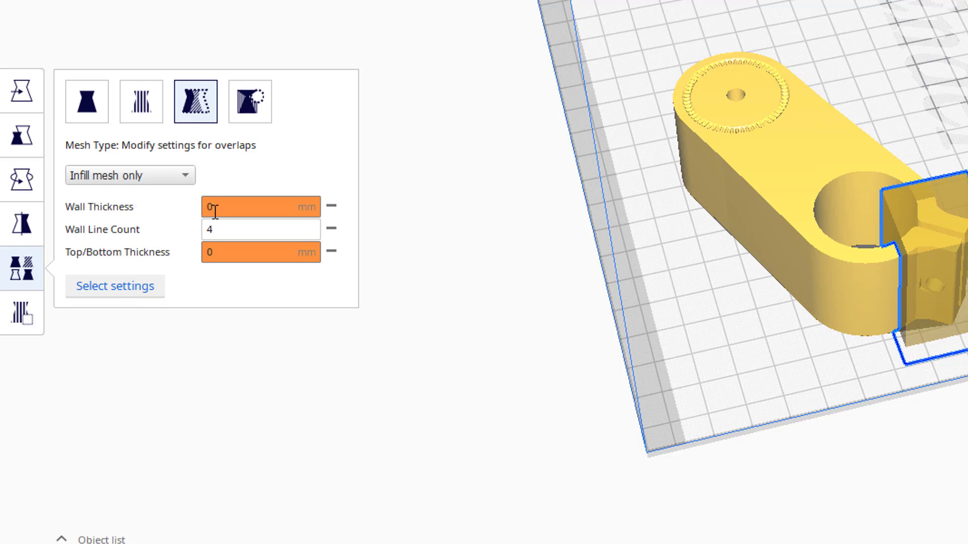
click(225, 228)
click(240, 252)
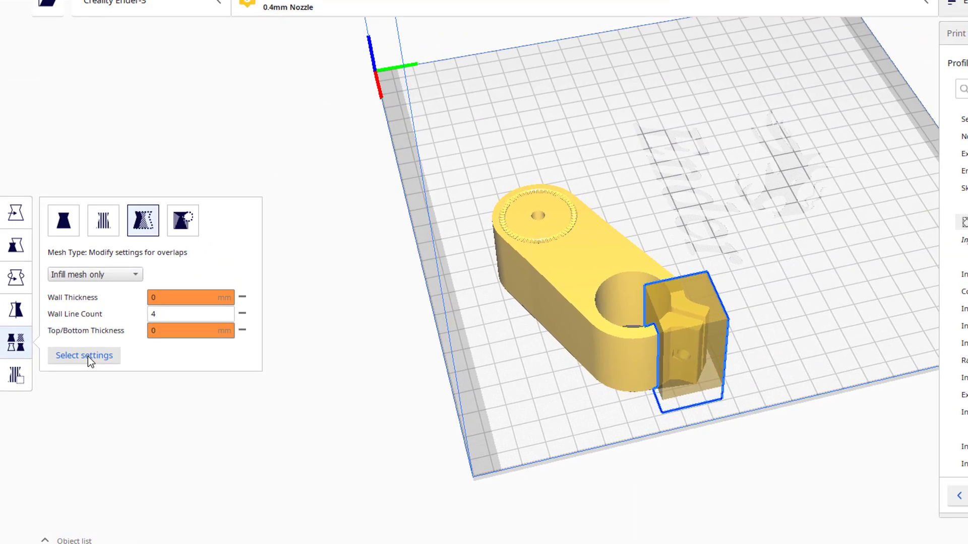
- Add Infill Density to the box's per-model settings and set it to 100%
click(87, 356)
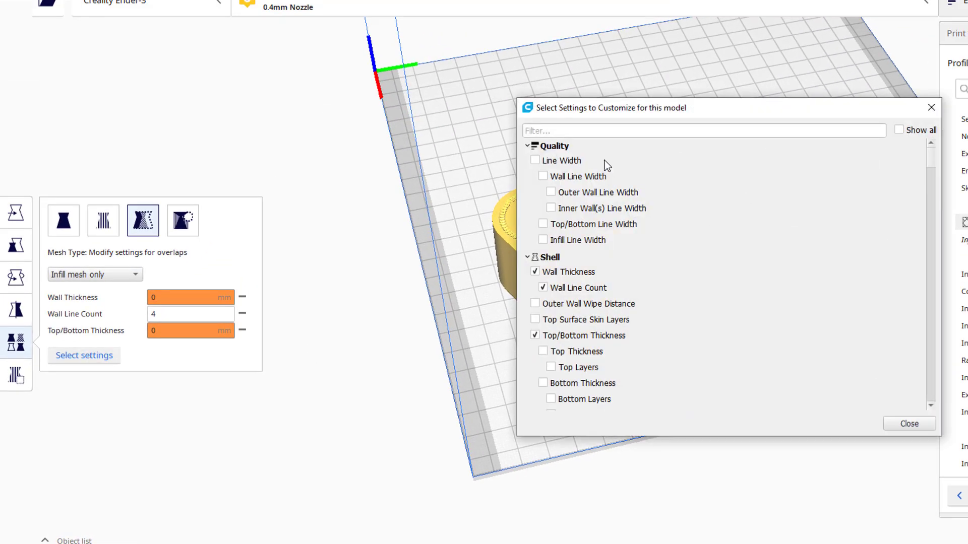
click(551, 131)
text(in)
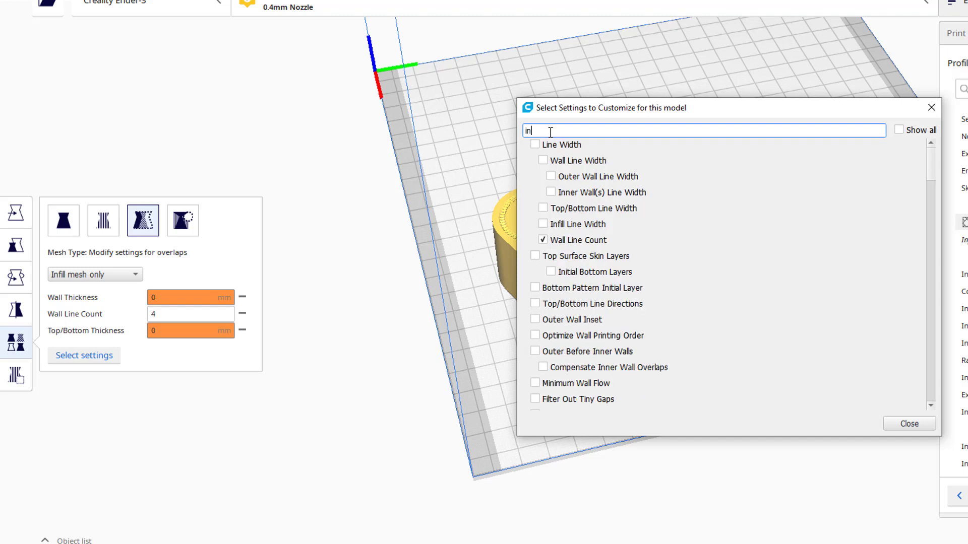
text(f)
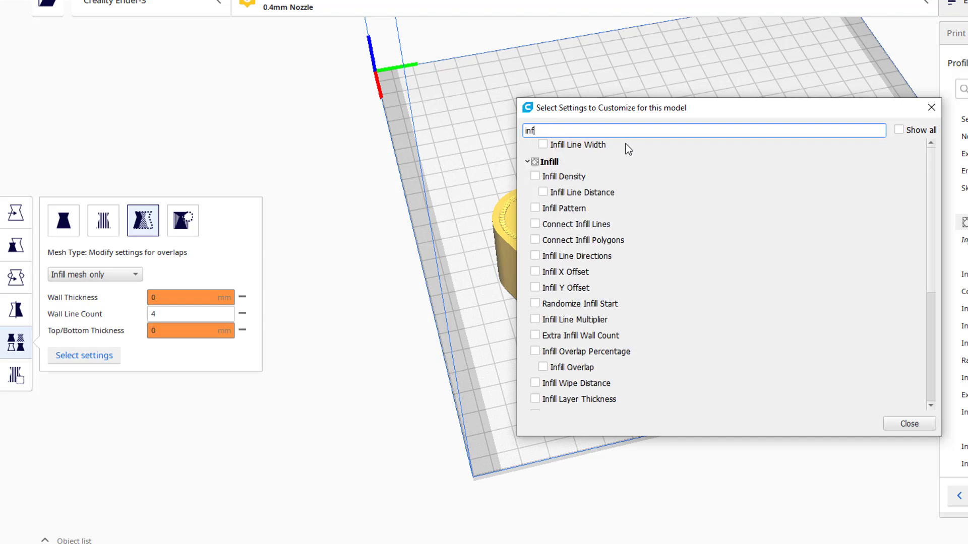
click(536, 178)
click(908, 424)
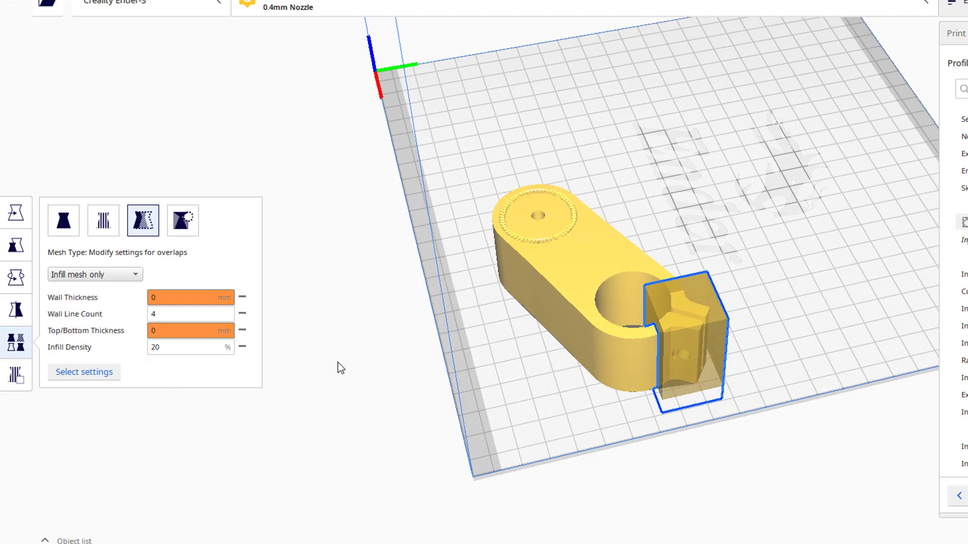
drag(170, 347, 44, 346)
text(100)
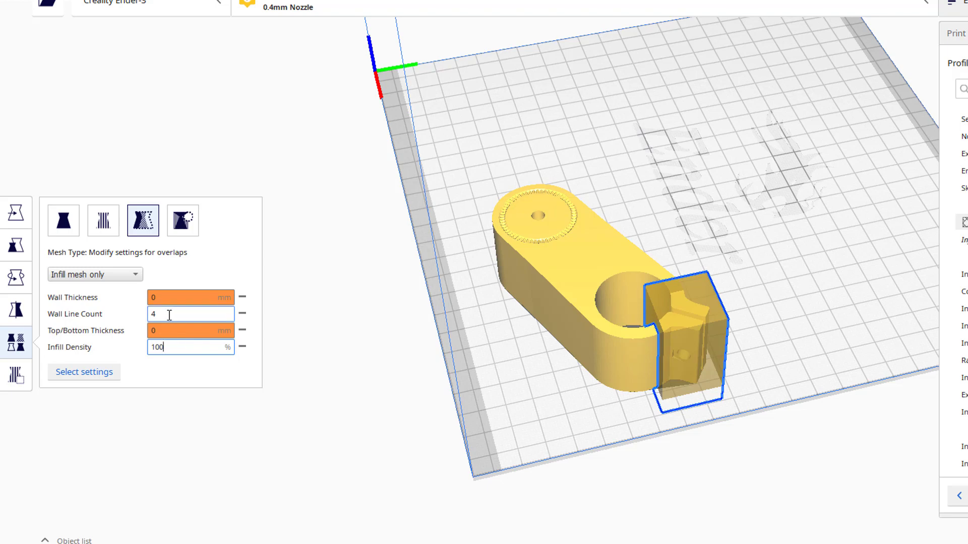
click(170, 315)
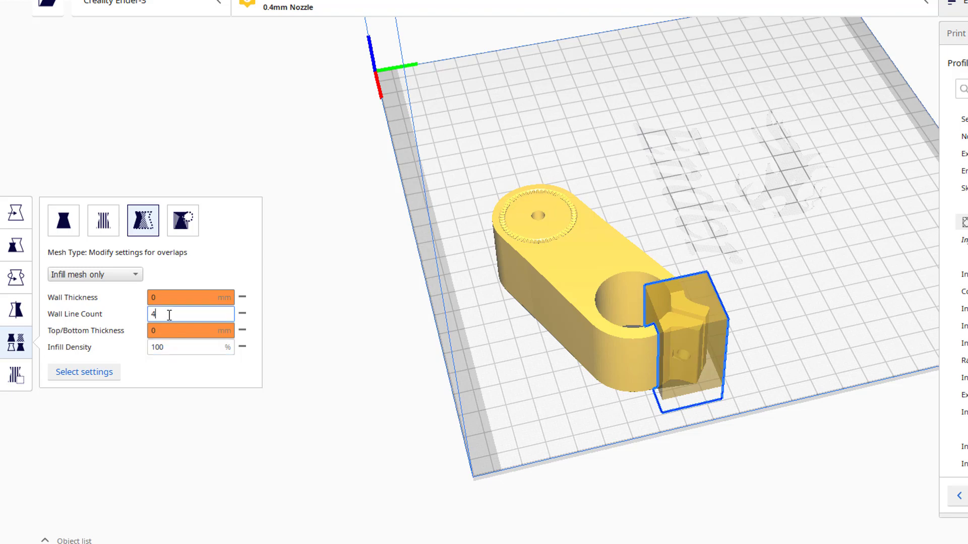
click(192, 412)
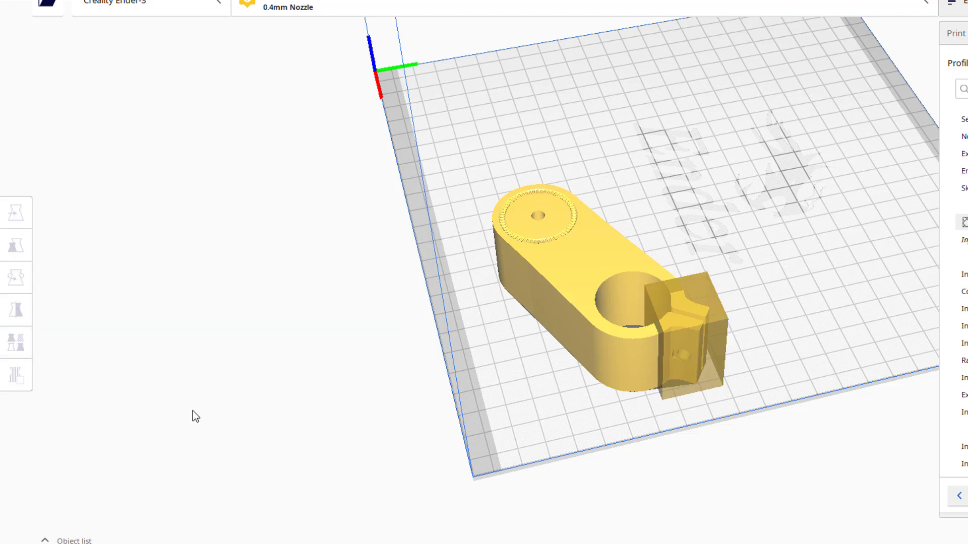
- Turn the view to face the arm and slice it, estimating 7 h 29 min and 40 g
right_drag(584, 473, 590, 491)
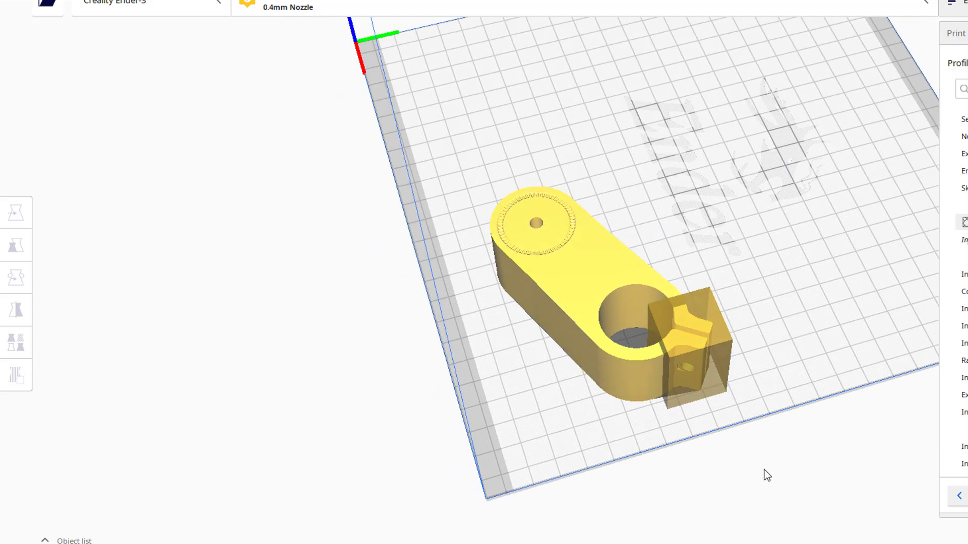
right_drag(762, 463, 736, 359)
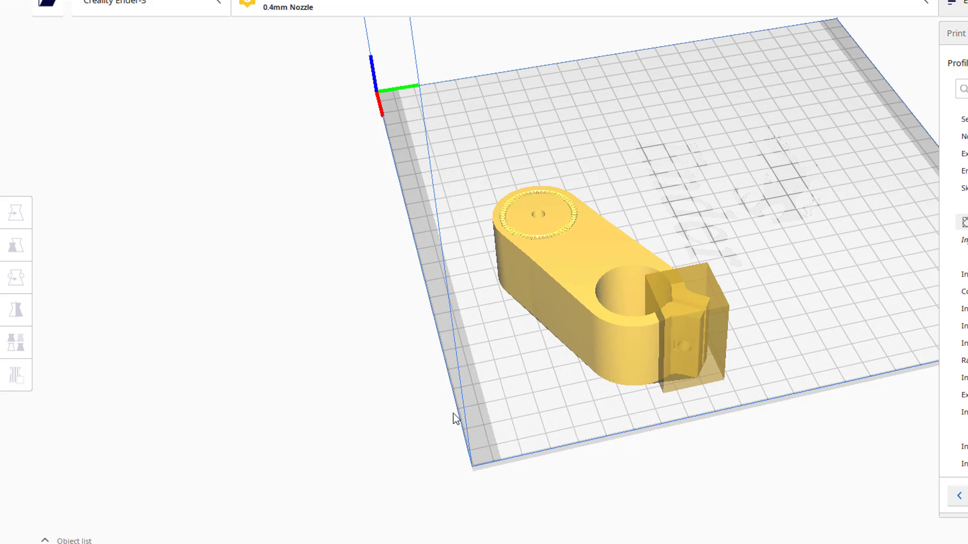
right_drag(446, 404, 664, 422)
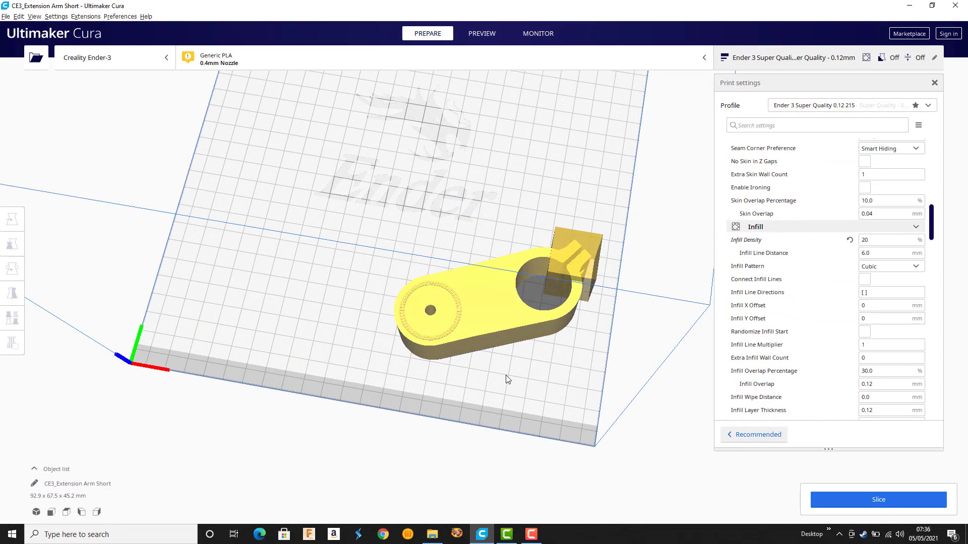
right_drag(442, 400, 455, 391)
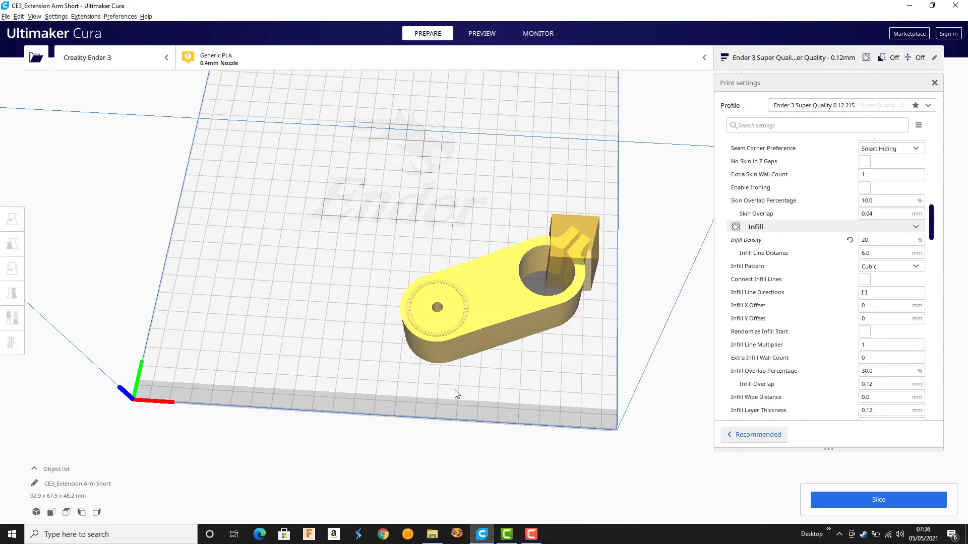
click(876, 498)
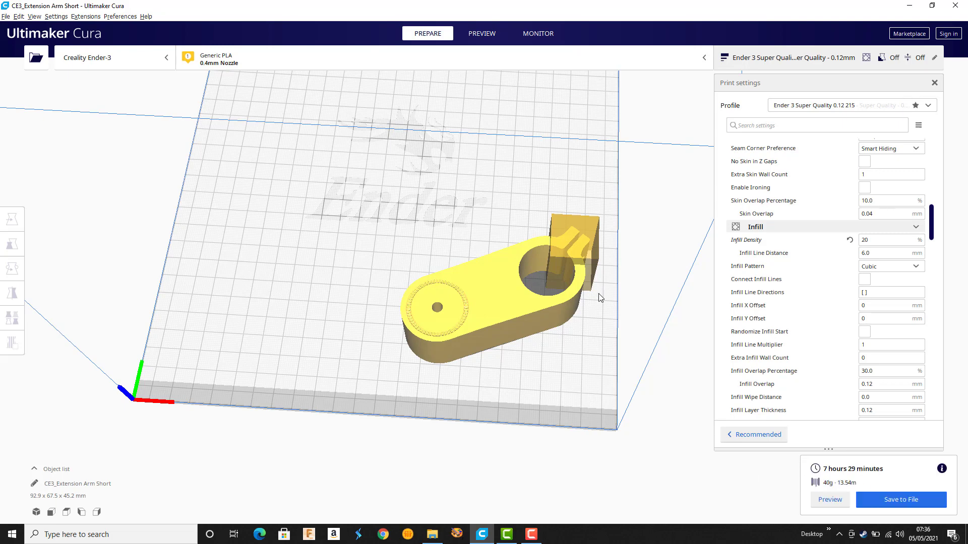
- In Preview, step up through the layers to see solid clamp jaws amid cubic infill
click(481, 35)
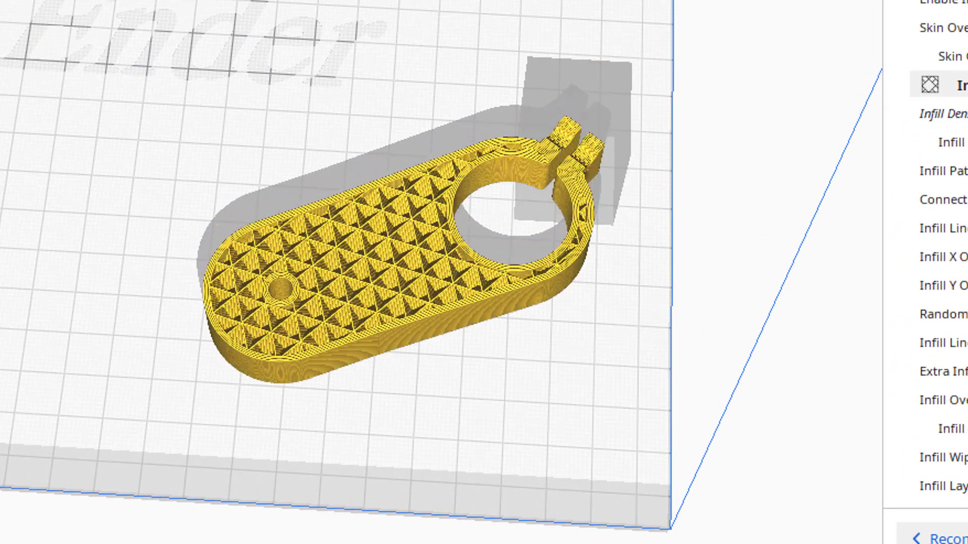
scroll(695, 237, up, 3)
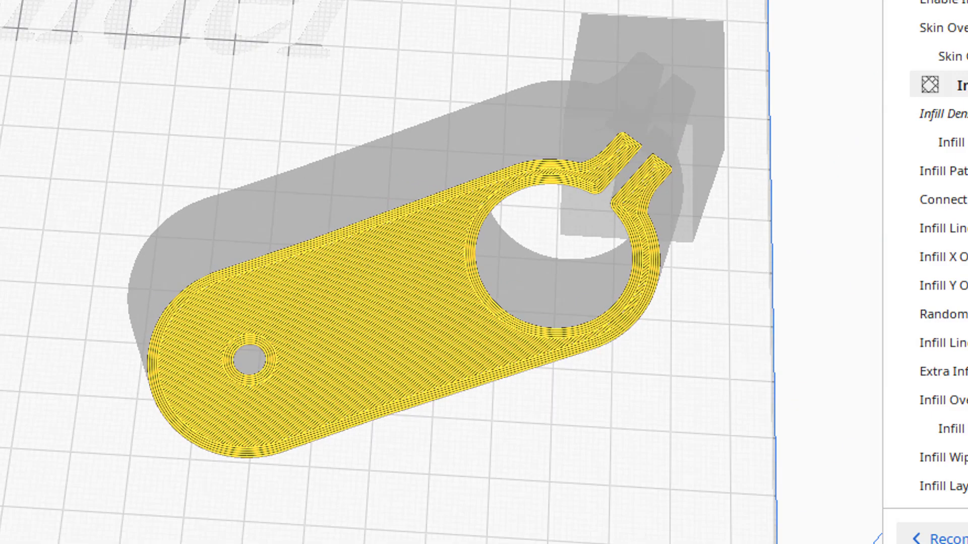
key(Up)
key(Up)
key(Up)
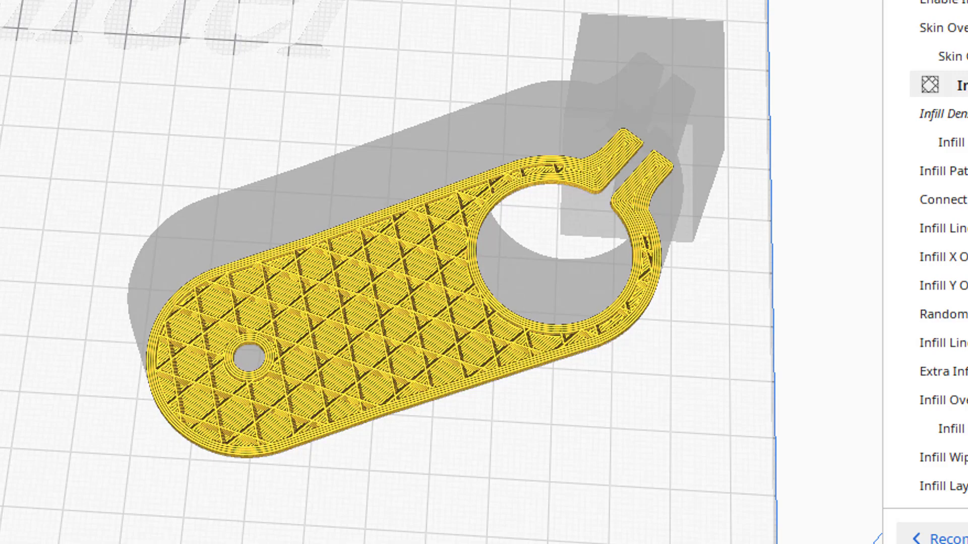
key(Up)
key(Up)
key(Up)
key(Up)
key(Up)
key(Up)
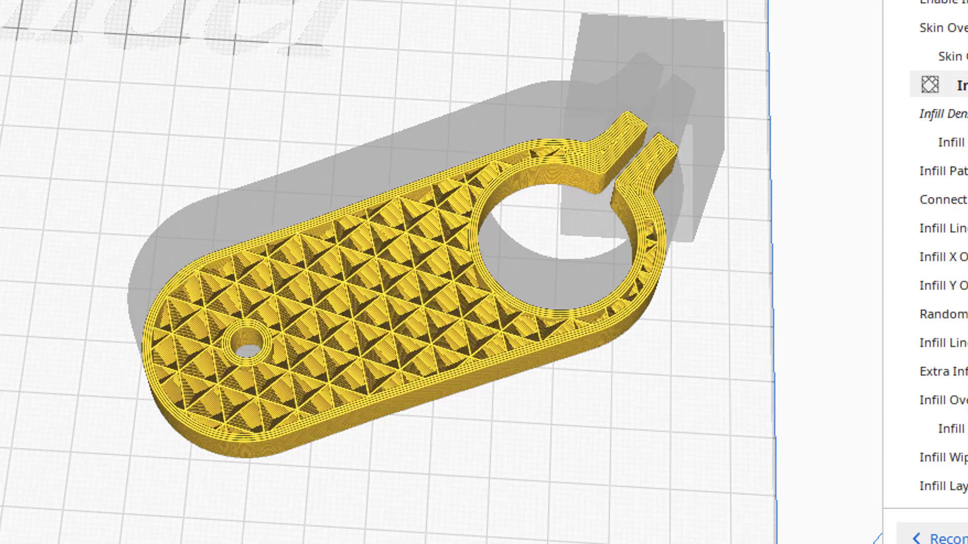
key(Up)
key(Up)
key(Up)
key(Up)
key(Up)
key(Up)
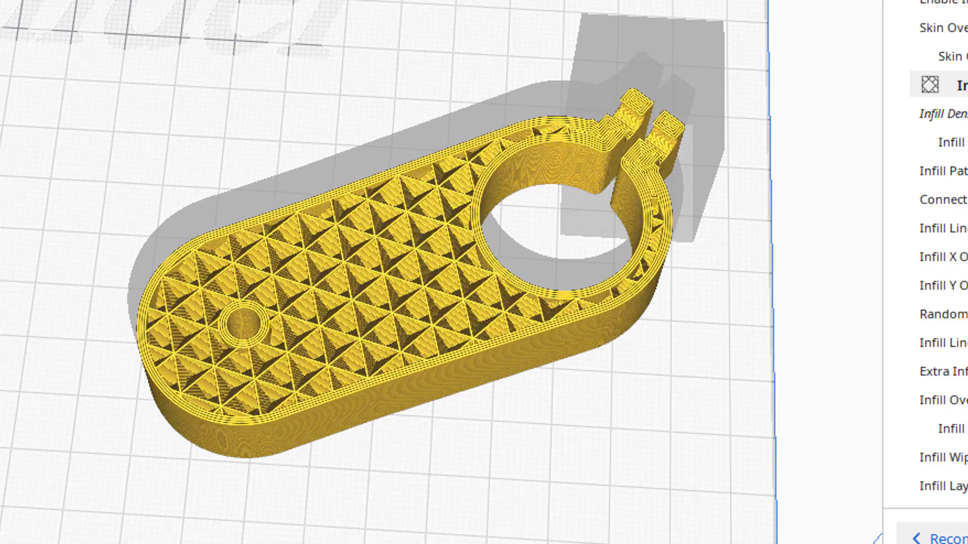
key(Up)
key(Up)
key(Up)
key(Up)
key(Up)
key(Up)
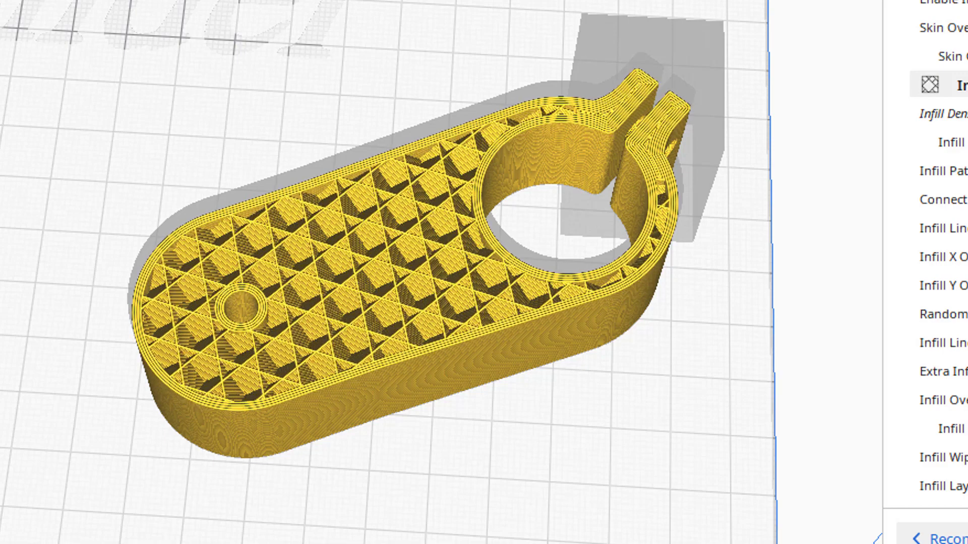
key(Up)
key(Up)
key(Up)
key(Up)
key(Up)
key(Up)
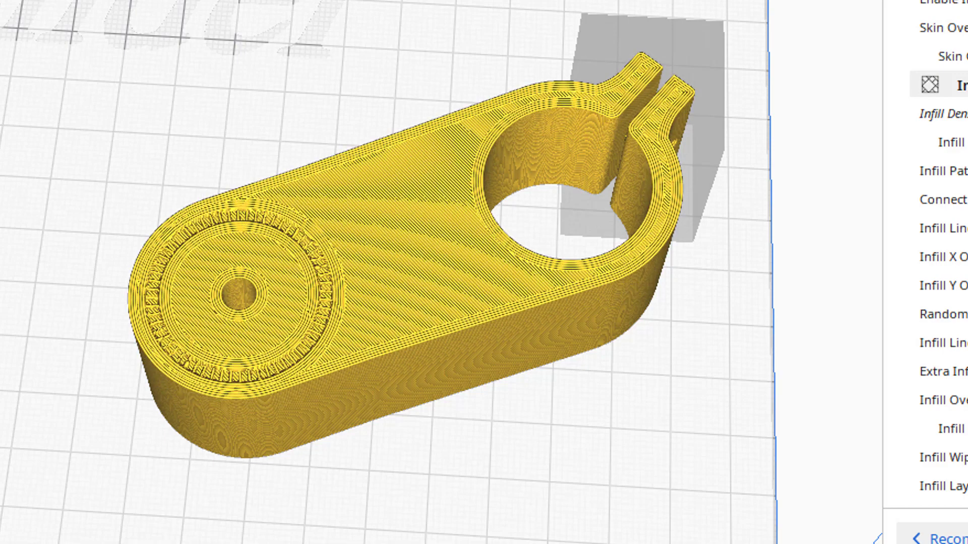